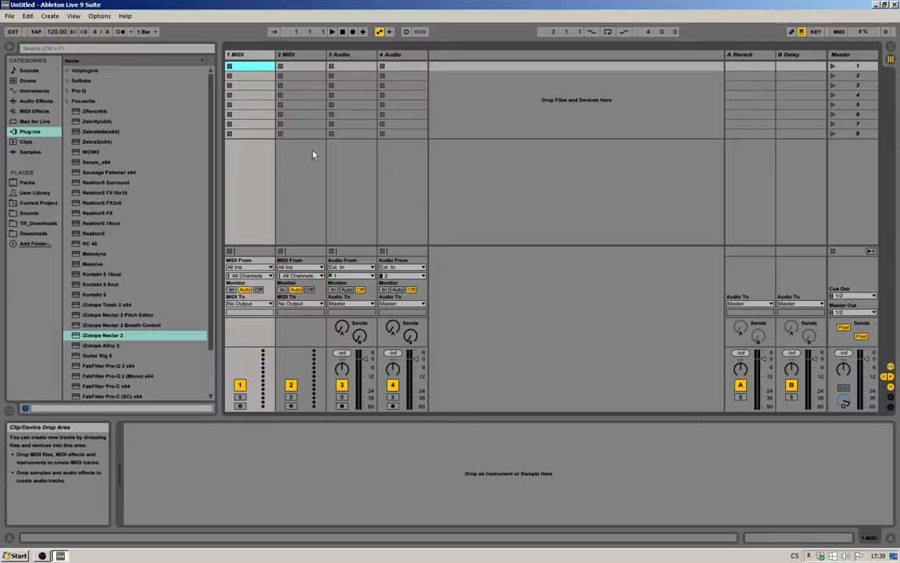
Browse the Sounds folder to Sample Packs, Dream Vocals and show the contents of the Apperition_G_120 folder.
left_click(31, 213)
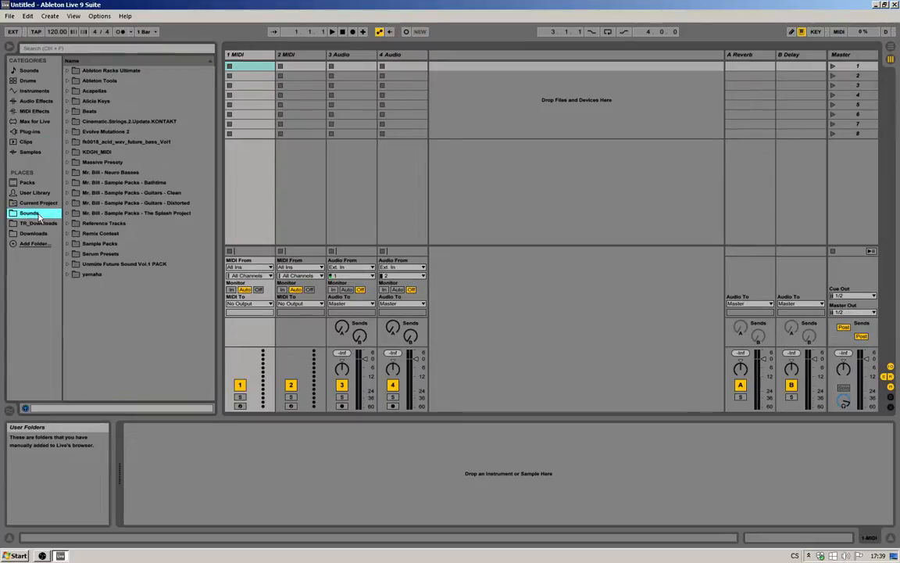
double_click(90, 244)
left_click(94, 314)
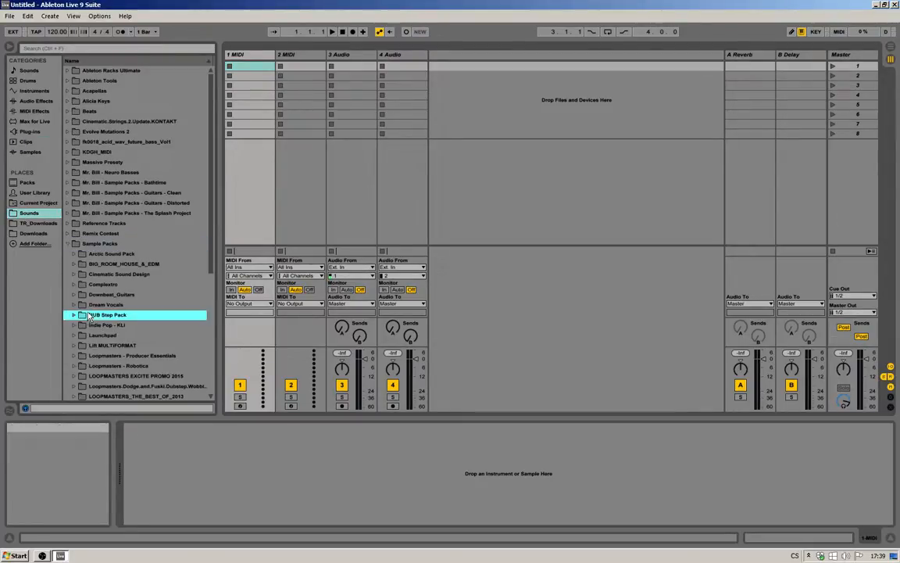
double_click(93, 305)
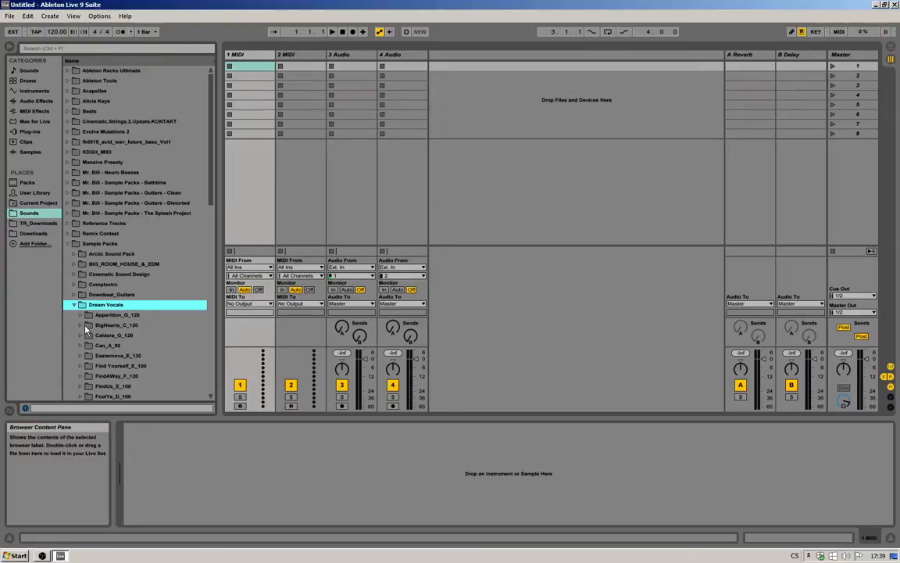
double_click(109, 314)
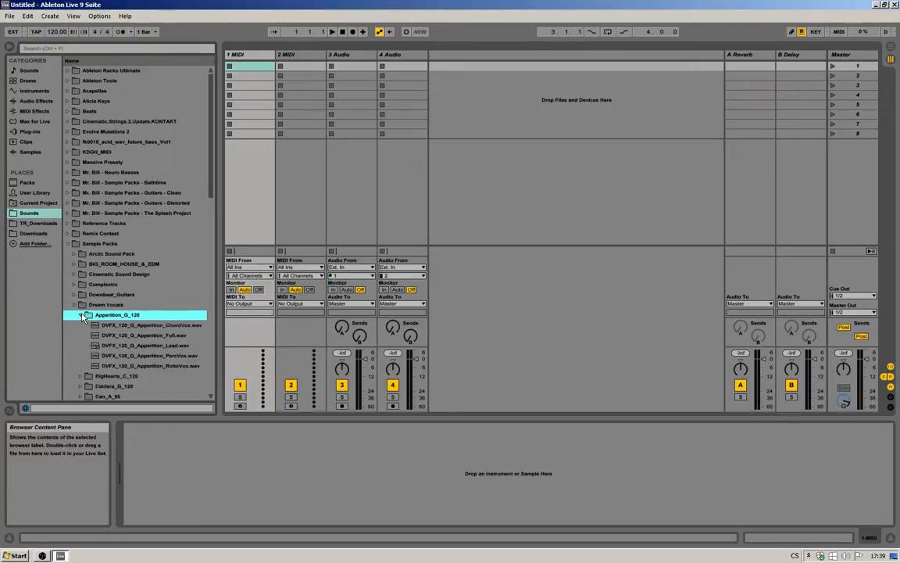
Place the Apperition Full, RoboVox and PercVox samples in slots 2, 3 and 4 of the second Session View track.
left_click(145, 335)
left_click_drag(144, 335, 317, 80)
left_click_drag(145, 355, 317, 98)
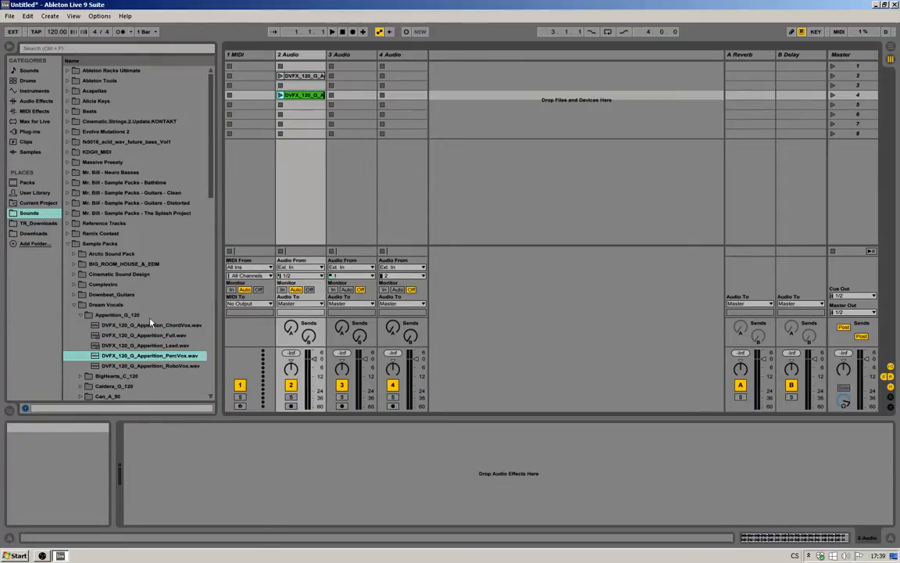
left_click_drag(137, 367, 294, 90)
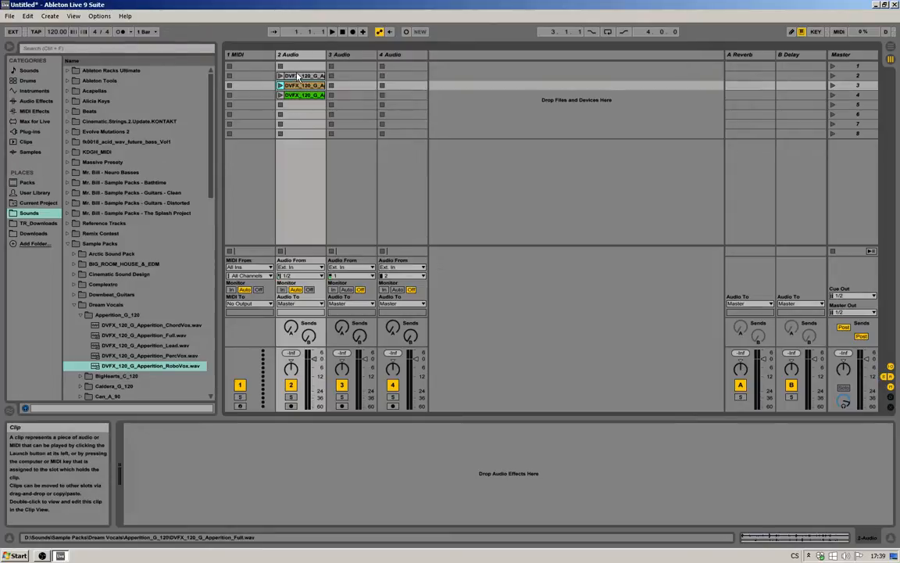
Delete the three Apperition clips from the second track's Session View slots.
left_click_drag(347, 132, 278, 84)
left_click(337, 123)
left_click_drag(338, 123, 298, 77)
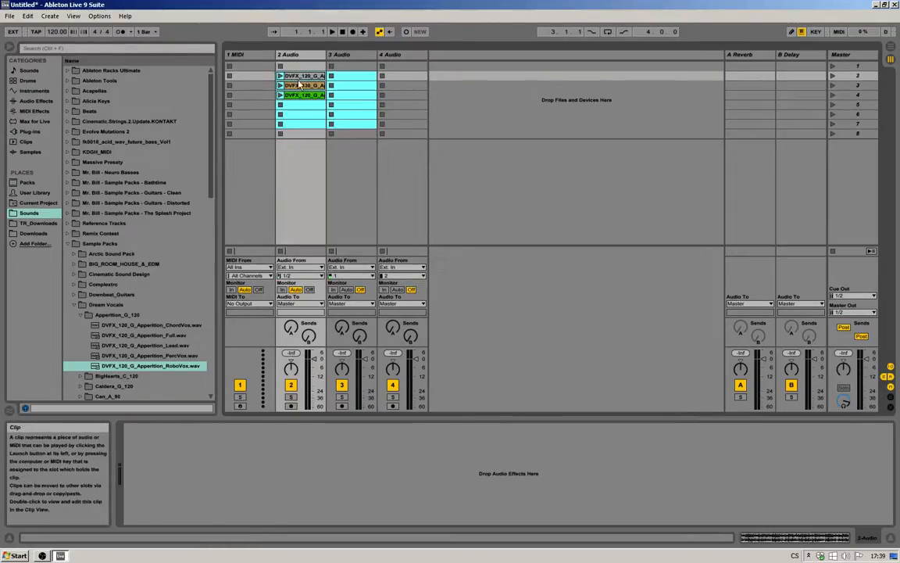
key("Delete")
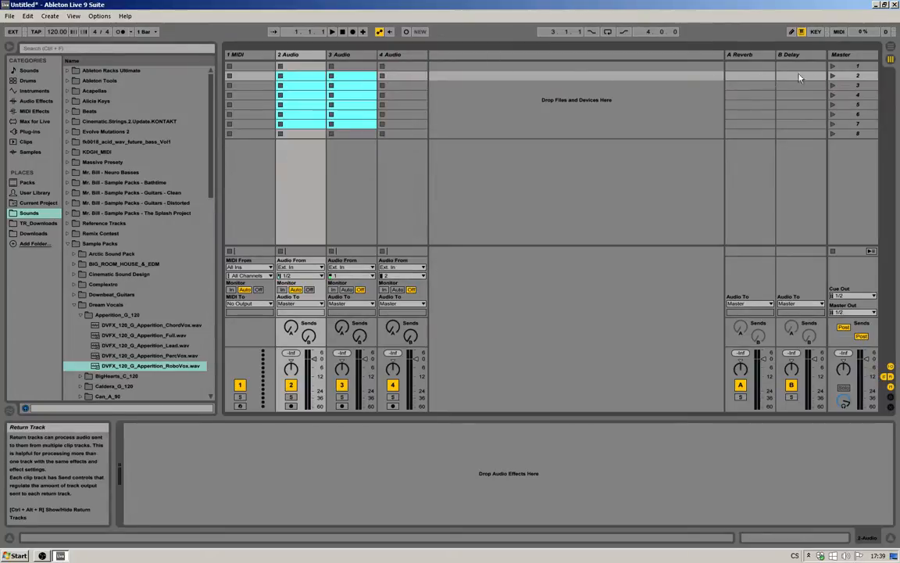
Switch to Arrangement View and move the four-bar loop brace so it starts at bar 1.
left_click(891, 50)
left_click_drag(350, 63, 351, 140)
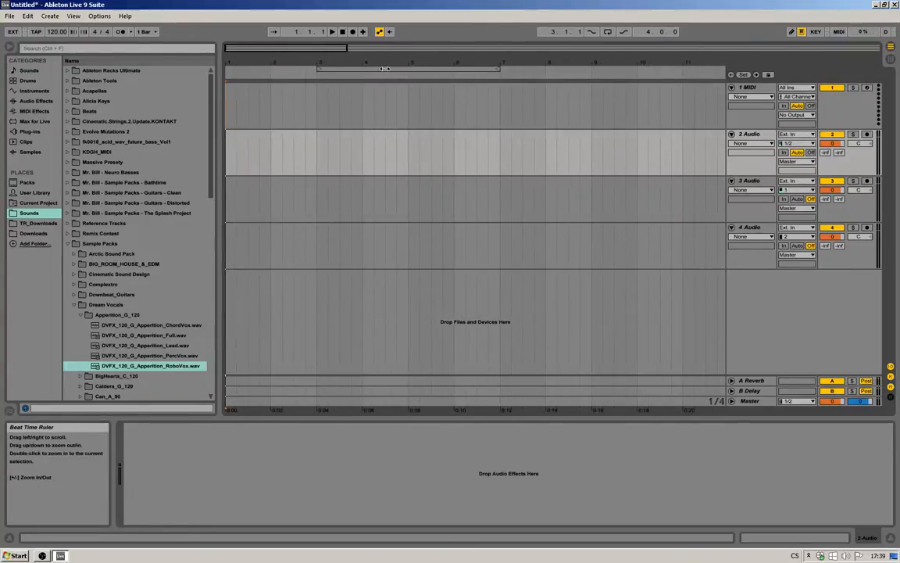
left_click_drag(386, 68, 295, 68)
left_click_drag(238, 61, 184, 96)
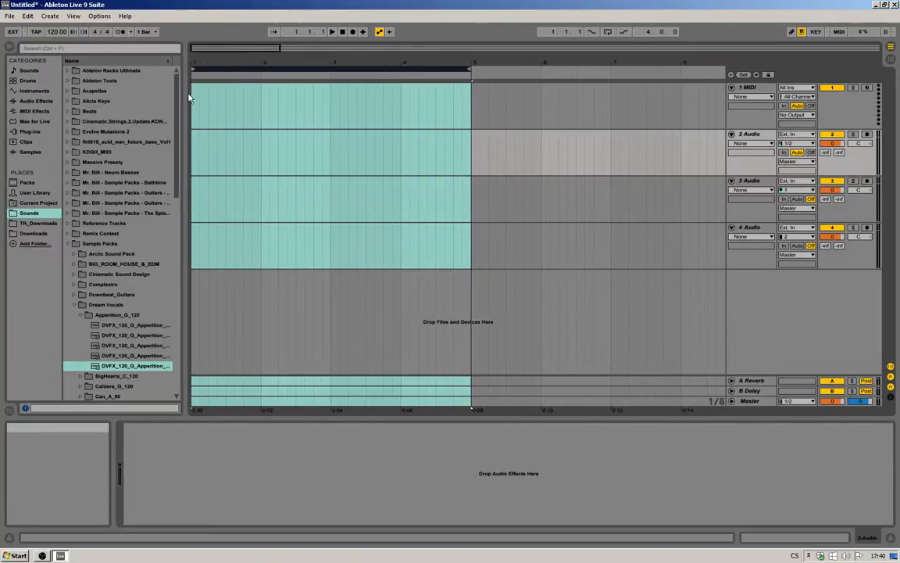
mouse_move(199, 62)
left_mouse_down()
mouse_move(200, 98)
mouse_move(200, 55)
mouse_move(199, 81)
left_mouse_up()
Toggle repeatedly between Session View and Arrangement View to compare them, ending in Arrangement View.
key("Tab")
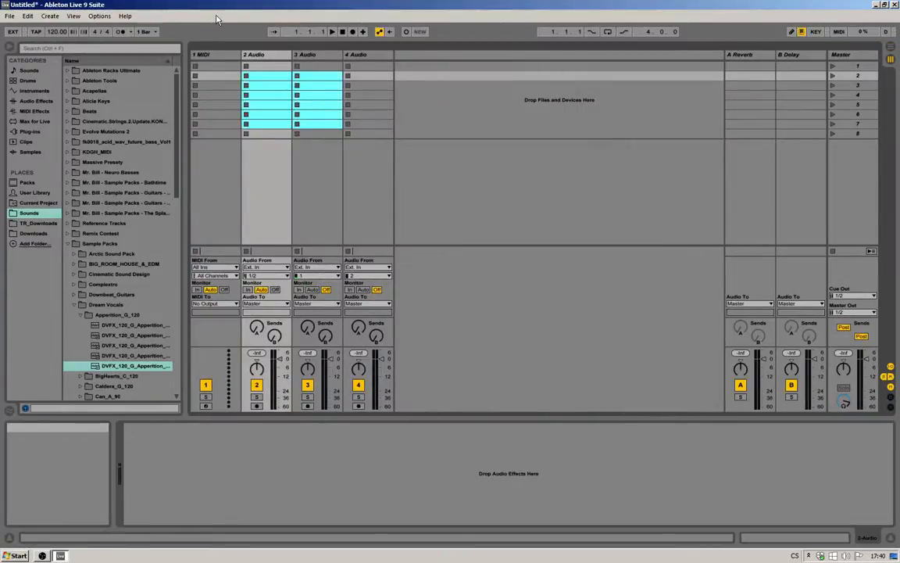
key("Tab")
key("Tab")
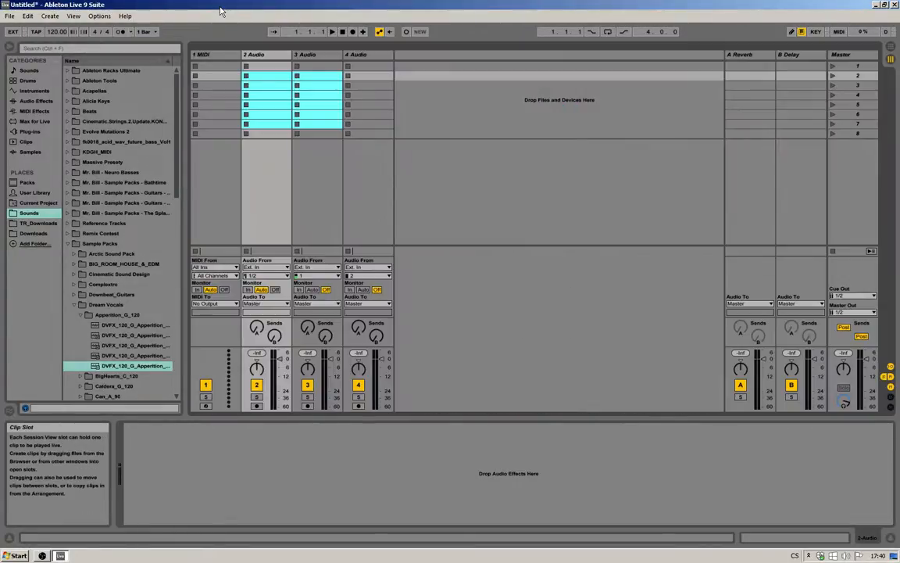
key("Tab")
left_click(215, 108)
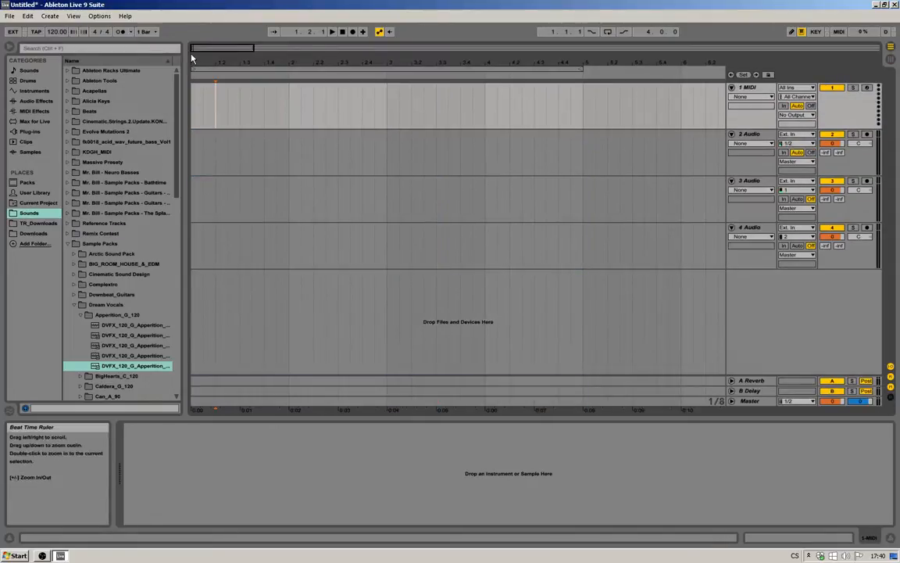
left_click_drag(201, 64, 201, 55)
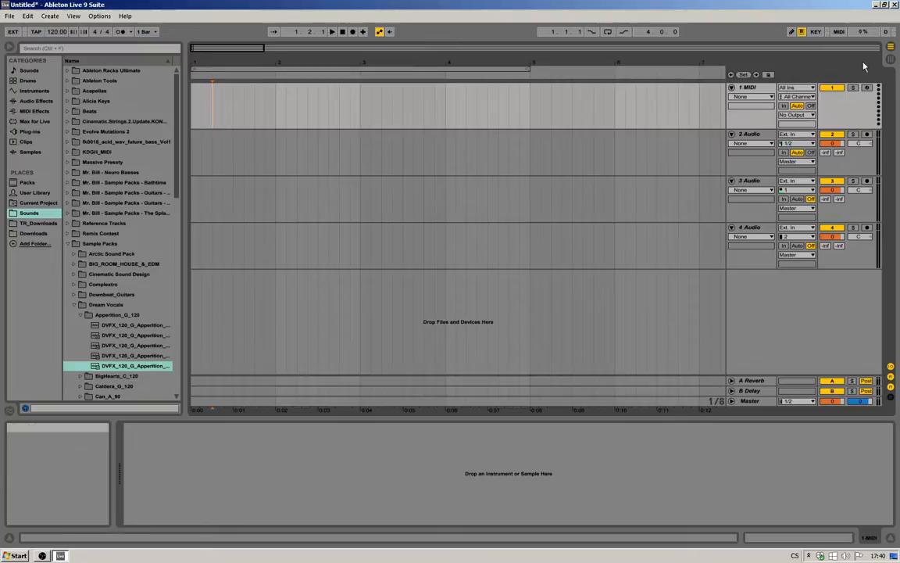
left_click(891, 59)
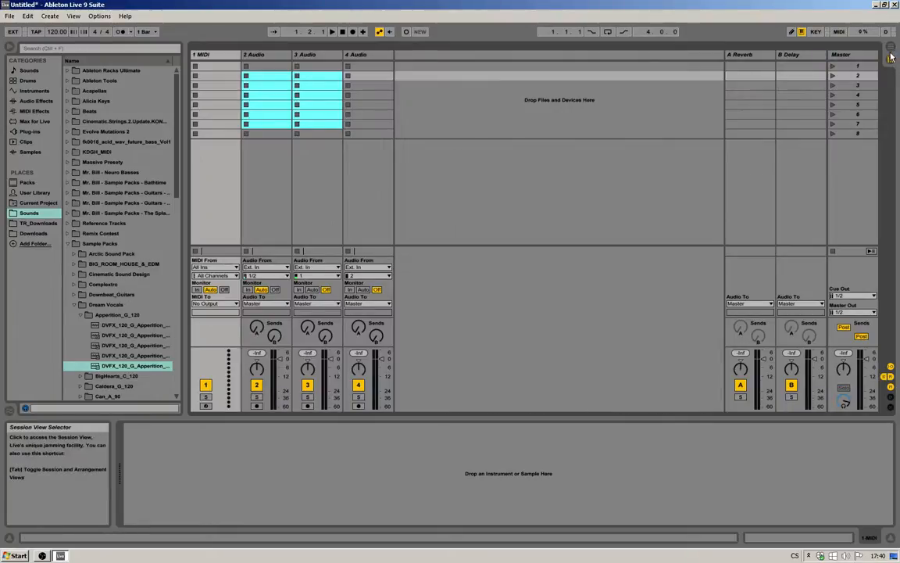
left_click(891, 50)
left_click(890, 59)
left_click(891, 49)
left_click(890, 59)
key("Tab")
key("Tab")
key("Tab")
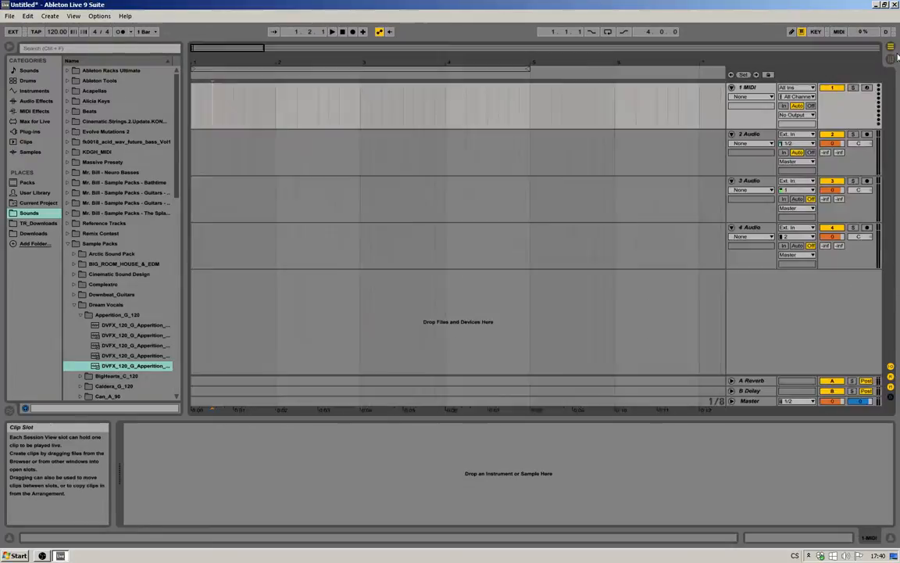
key("Tab")
key("Tab")
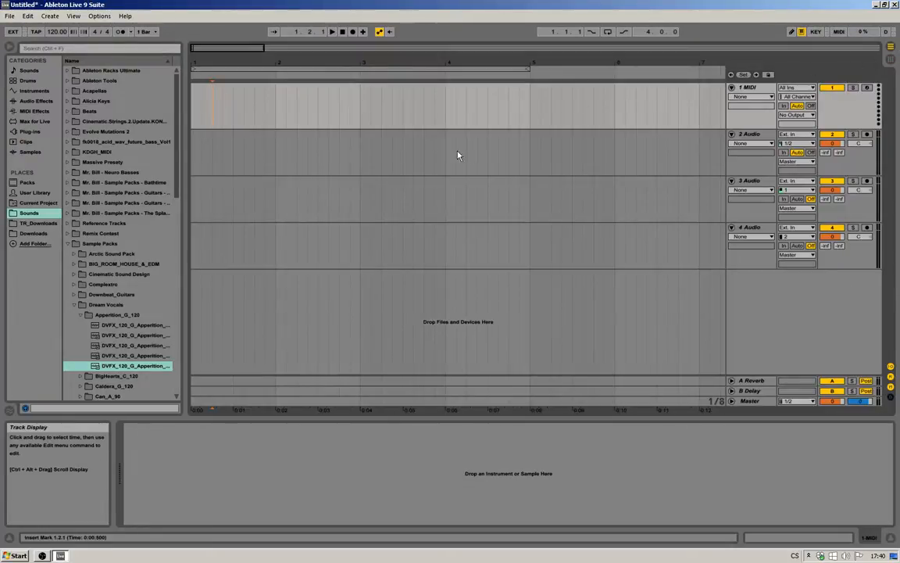
Hide the detail view and delete the MIDI track and the first two audio tracks.
left_click_drag(209, 63, 210, 52)
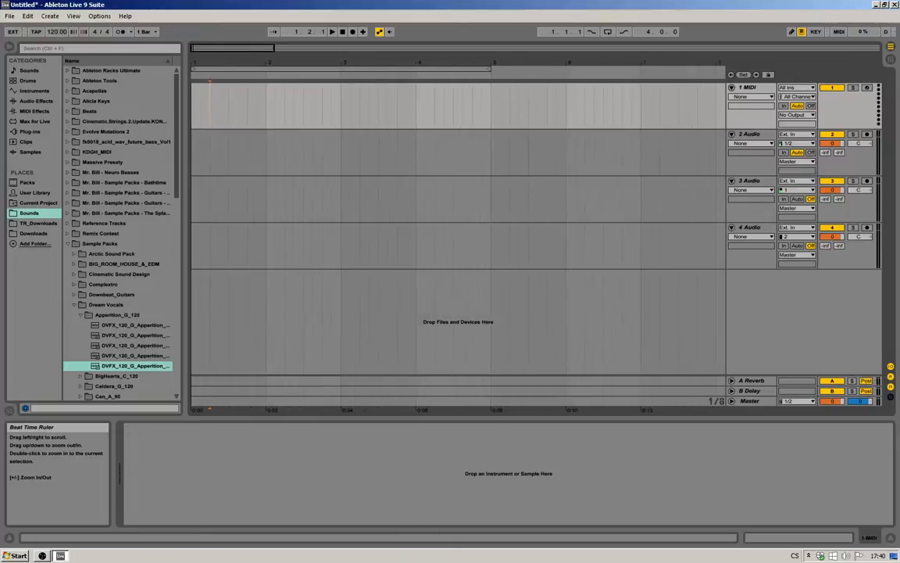
key("ctrl+alt+l")
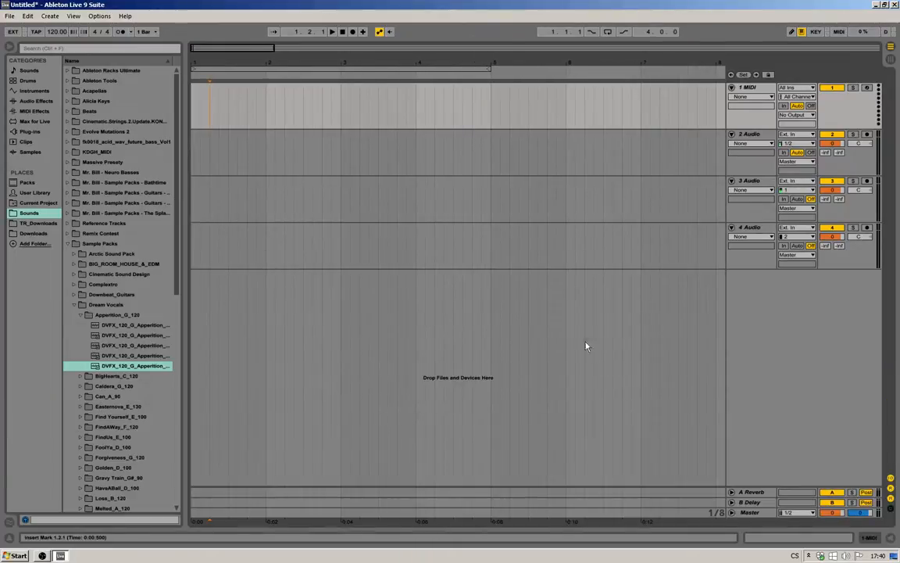
left_click(766, 87)
key("Delete")
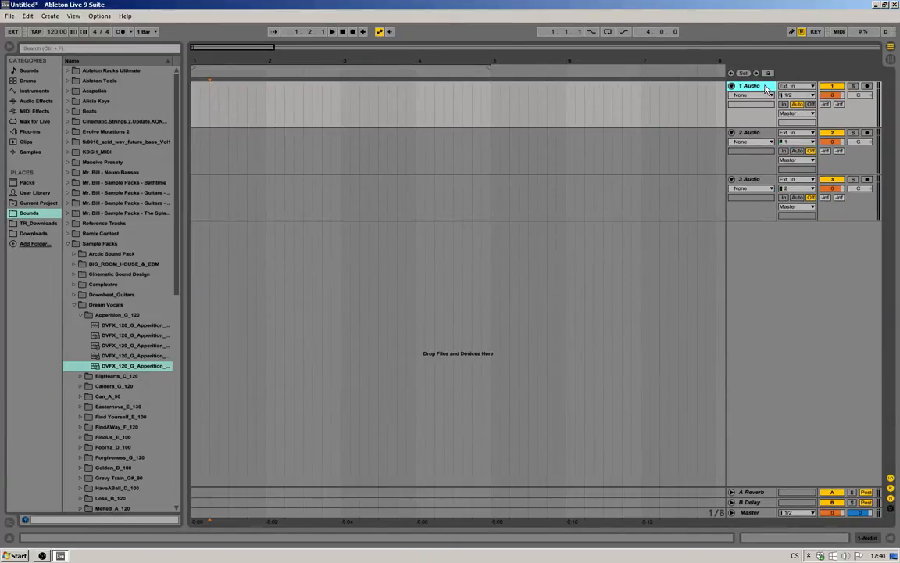
key("Delete")
key("Delete")
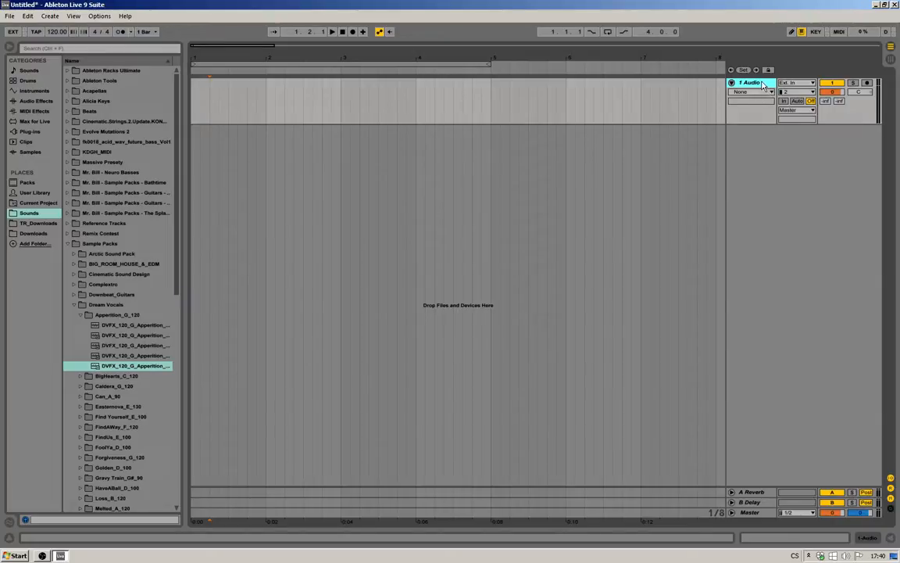
Select the arrangement time covered by the four-bar loop brace.
right_click(763, 85)
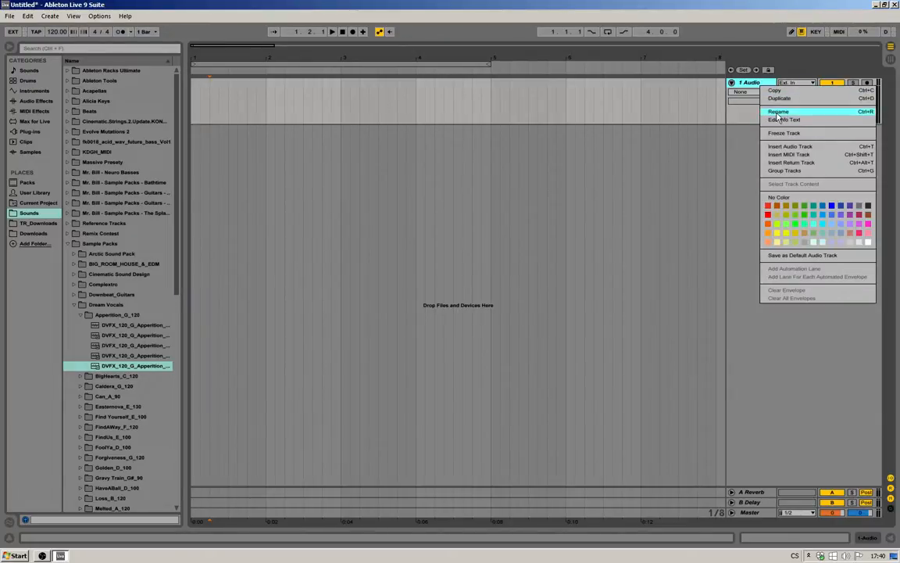
left_click(750, 154)
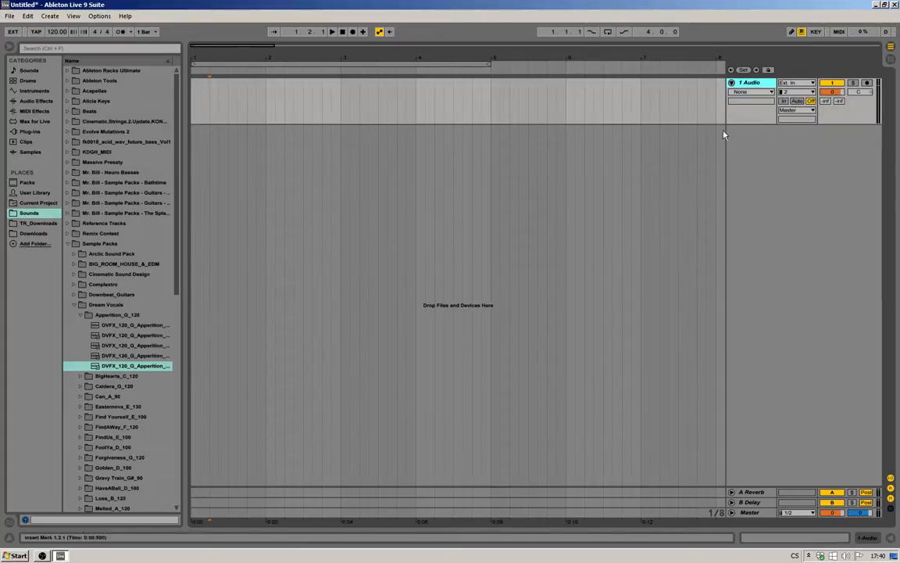
mouse_move(218, 56)
left_mouse_down()
mouse_move(219, 32)
mouse_move(218, 52)
mouse_move(219, 44)
left_mouse_up()
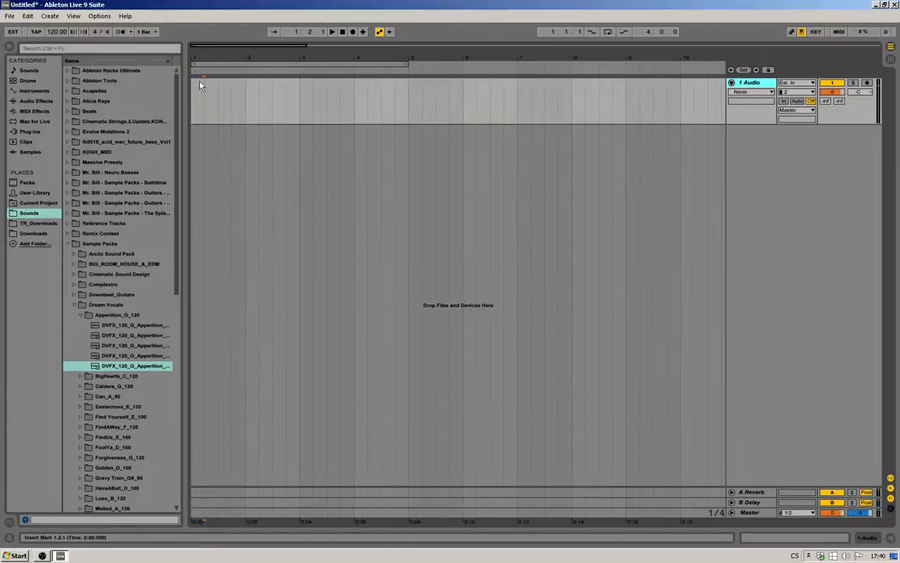
left_click(216, 64)
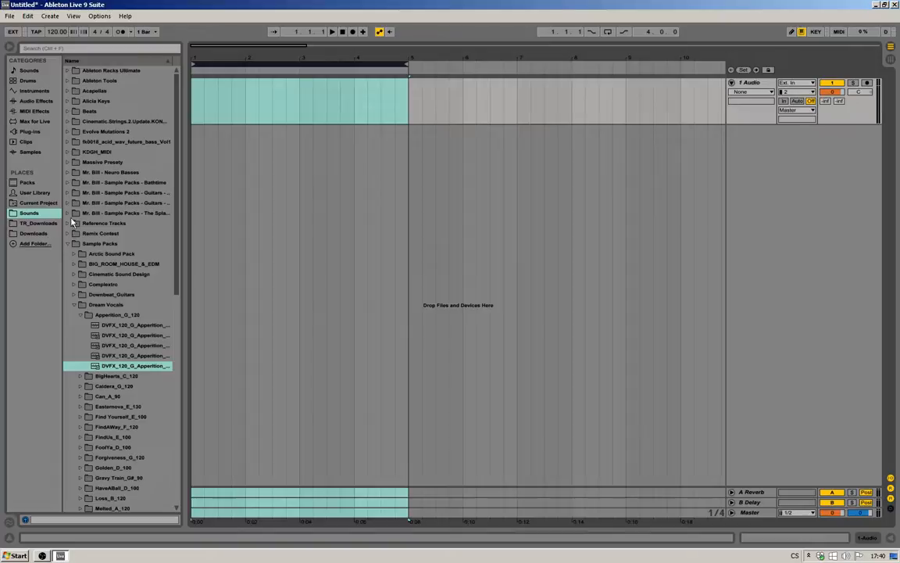
Move TR_Downloads below Downloads in Places and add the Mr. Bill - Neuro Basses folder from Sounds on Data (D:).
left_click(25, 223)
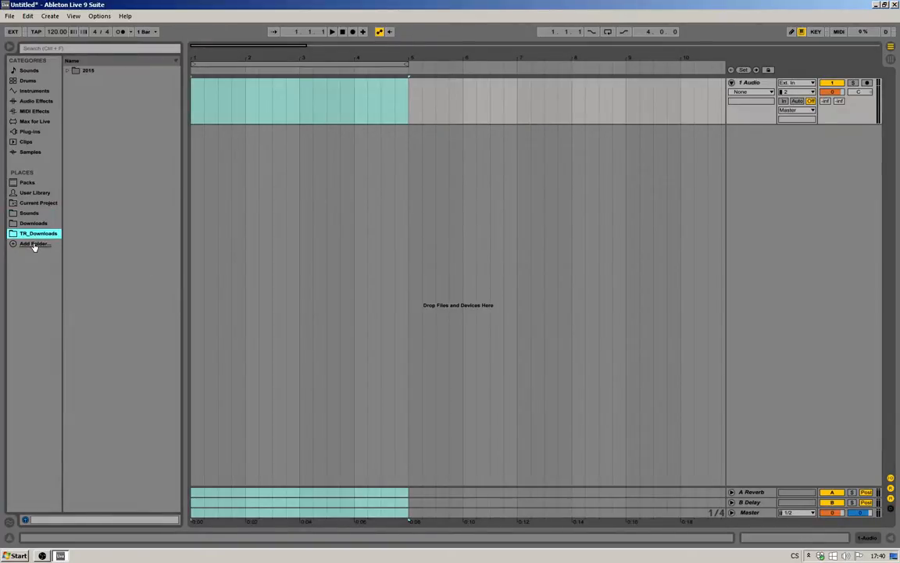
left_click(34, 244)
double_click(357, 252)
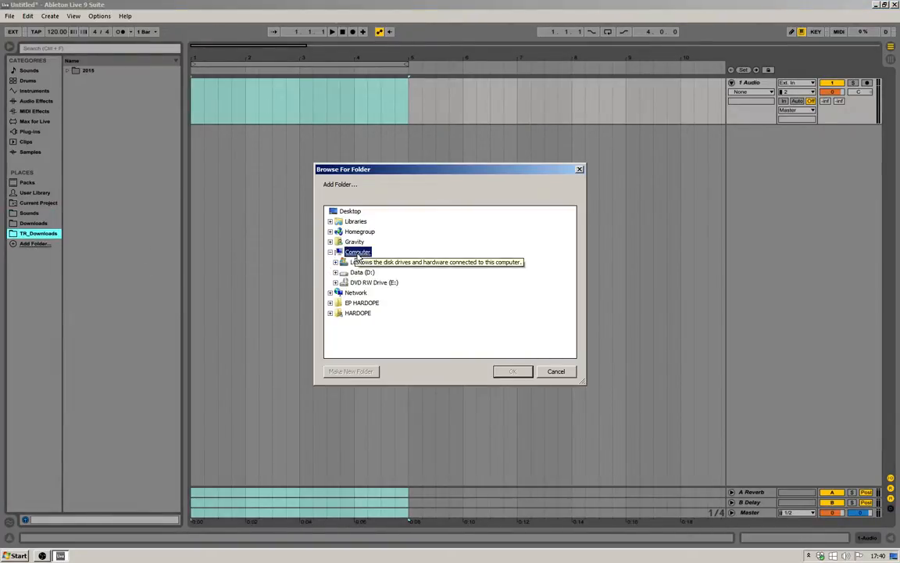
double_click(362, 272)
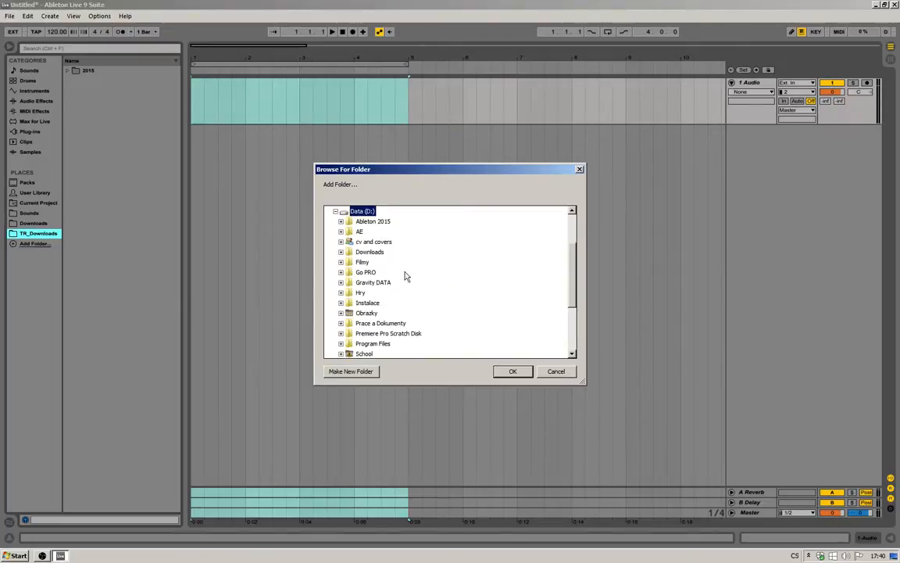
scroll(405, 304, "down", 2)
left_click(365, 314)
scroll(378, 301, "down", 3)
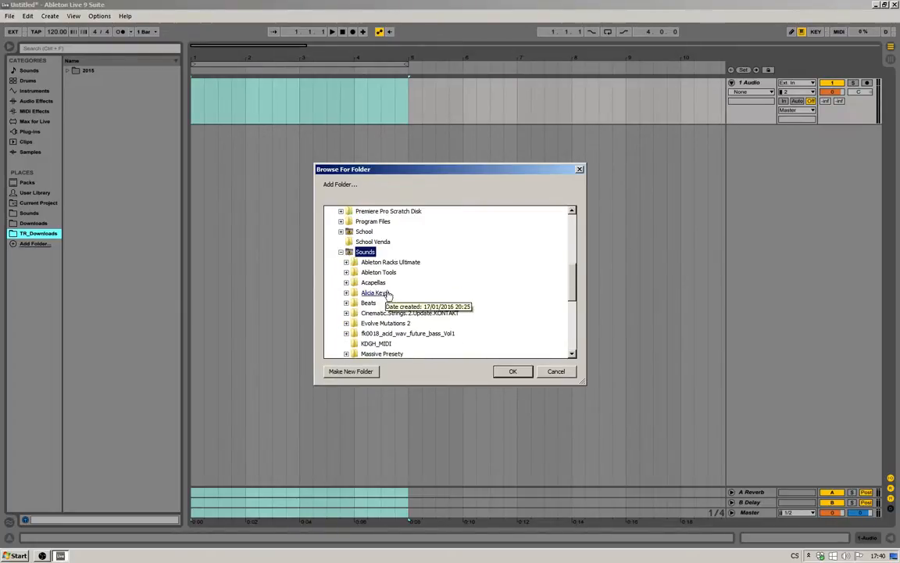
scroll(438, 293, "down", 4)
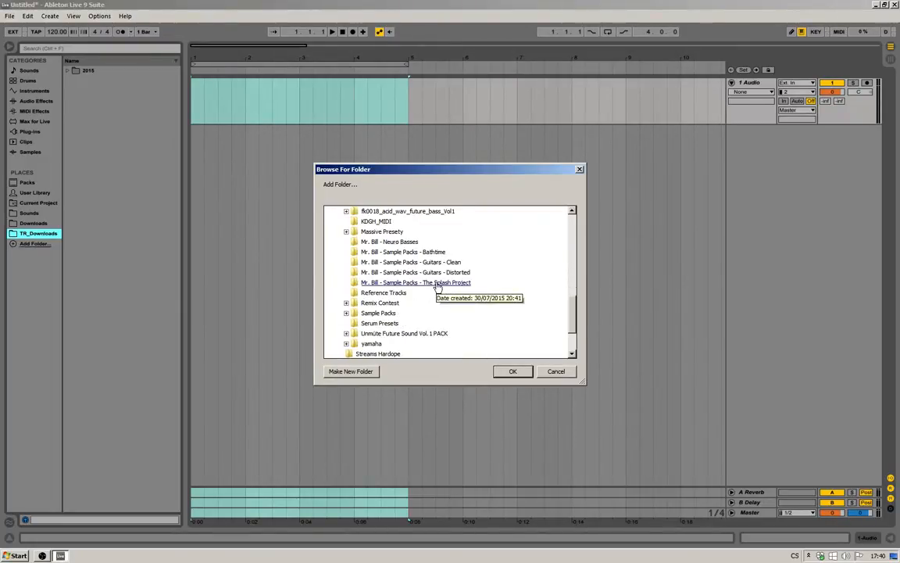
left_click(406, 243)
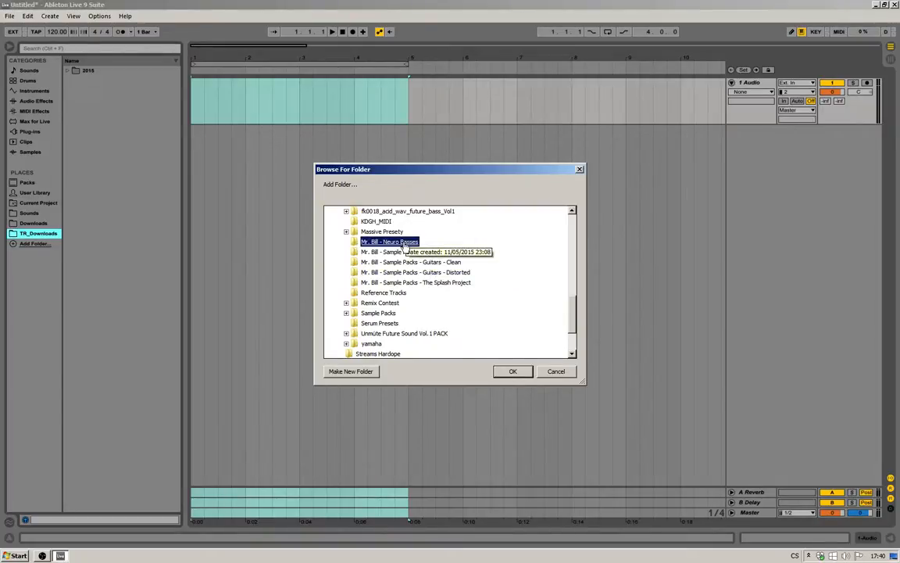
left_click(513, 372)
Preview Bass 11, Bass 14 and Bass 15 from the Mr. Bill - Neuro Basses folder, lowering the preview volume.
left_click(32, 244)
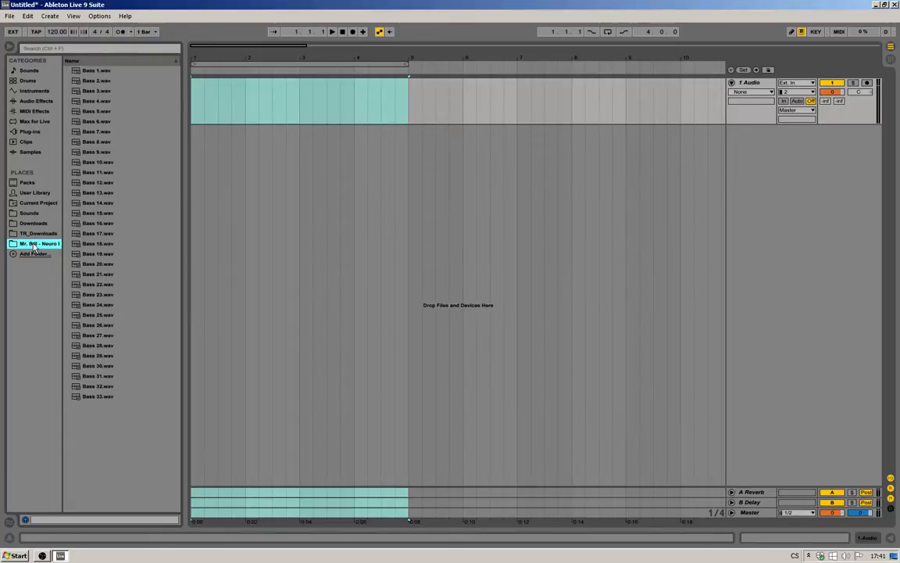
left_click(105, 173)
left_click(99, 204)
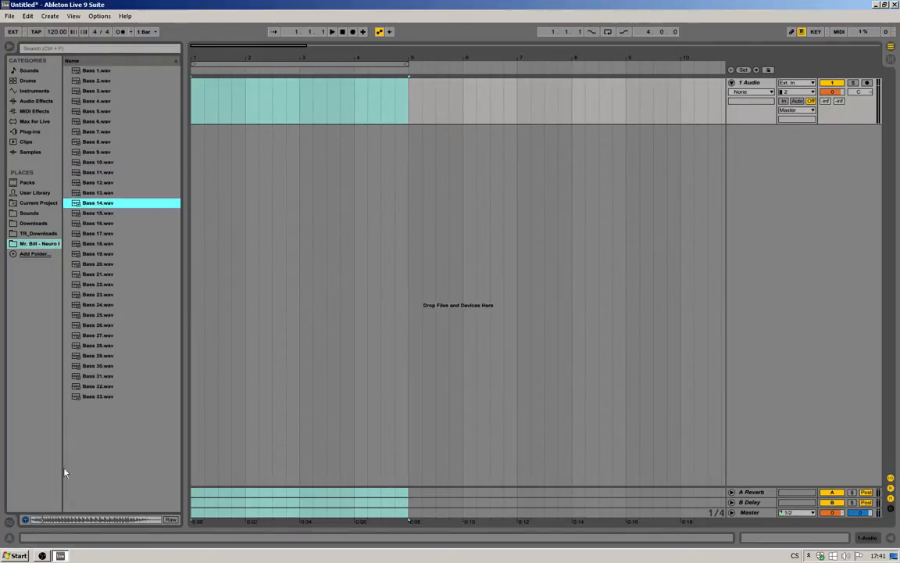
left_click_drag(860, 512, 860, 530)
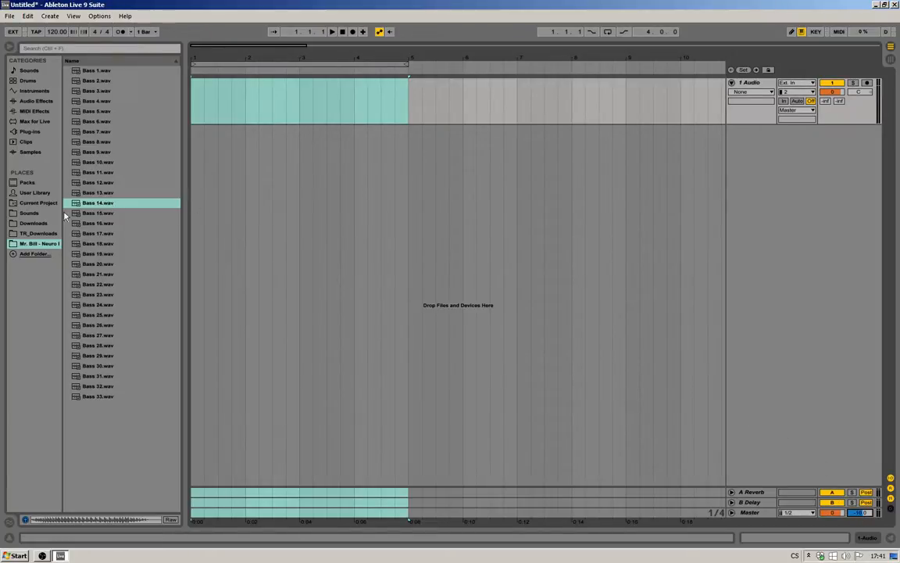
left_click(100, 215)
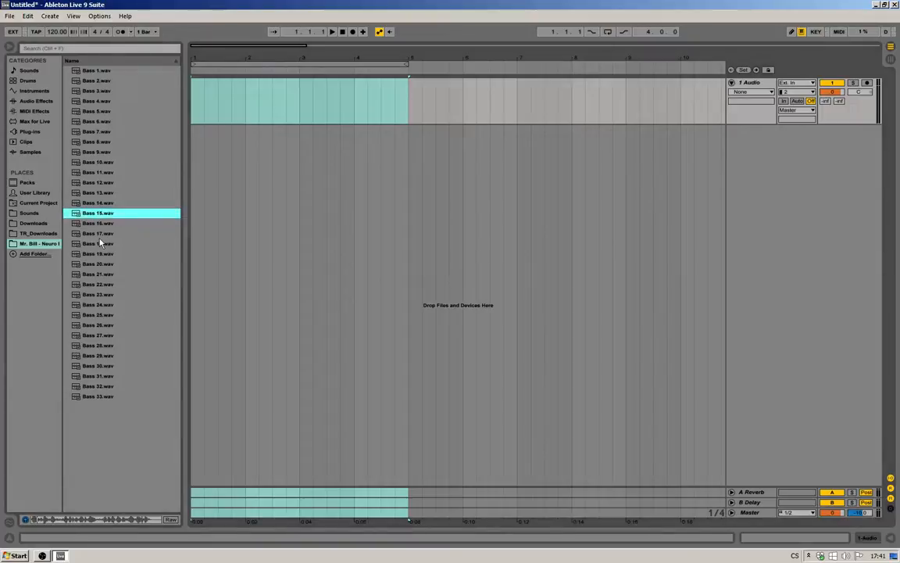
Preview Bass 16 and Bass 7 from the Mr. Bill - Neuro Basses folder.
left_click(103, 223)
left_click(114, 132)
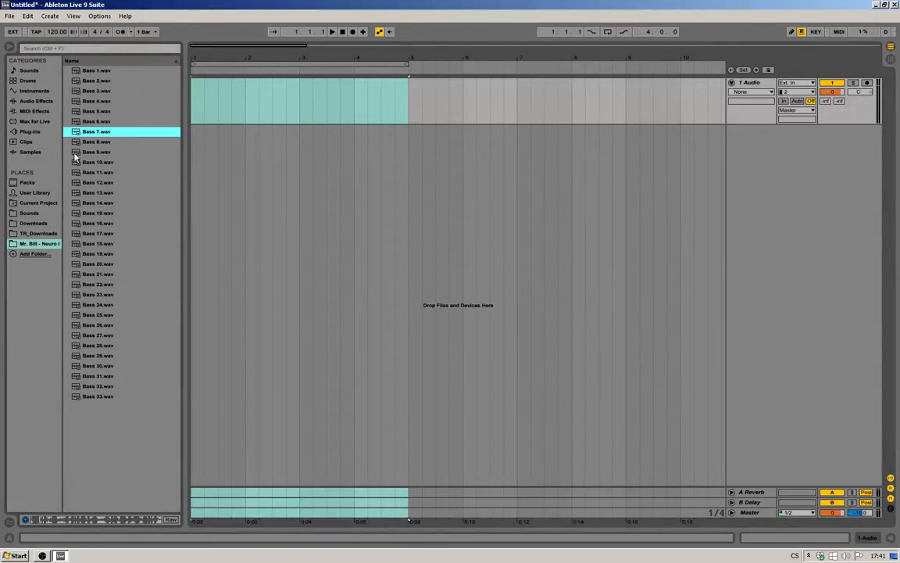
Browse the Sounds place, collapsing Sample Packs and looking through the HKA Acoustic samples in the Beats folder.
left_click(31, 223)
left_click(30, 213)
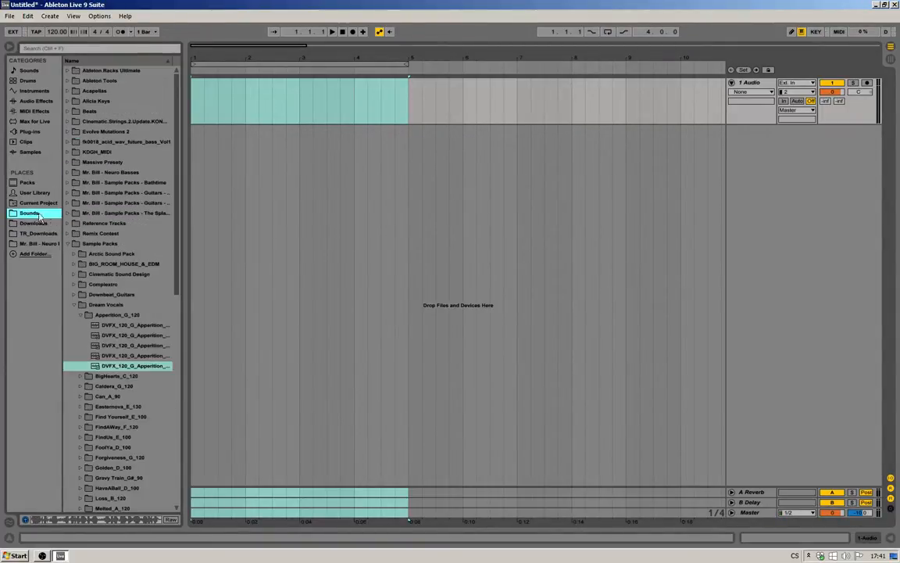
left_click(69, 243)
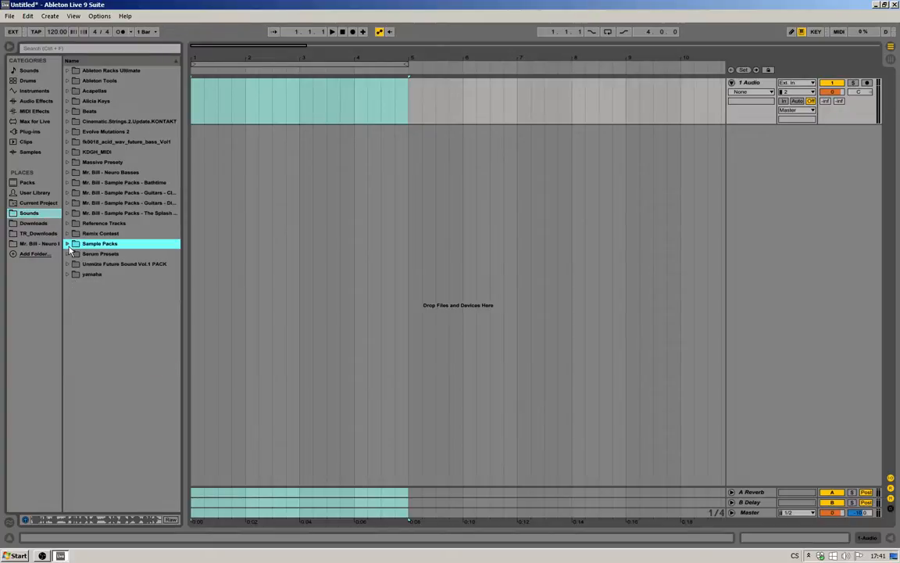
left_click(68, 112)
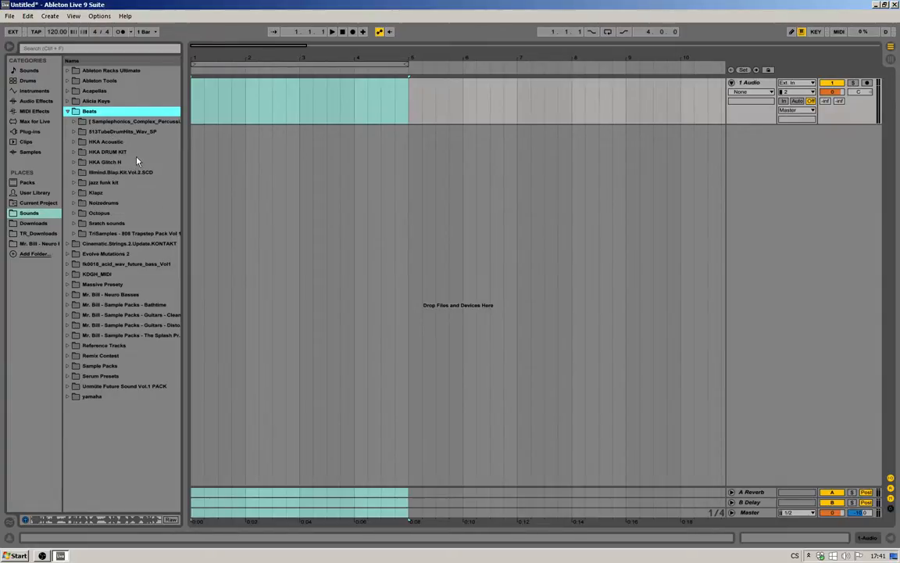
left_click(72, 143)
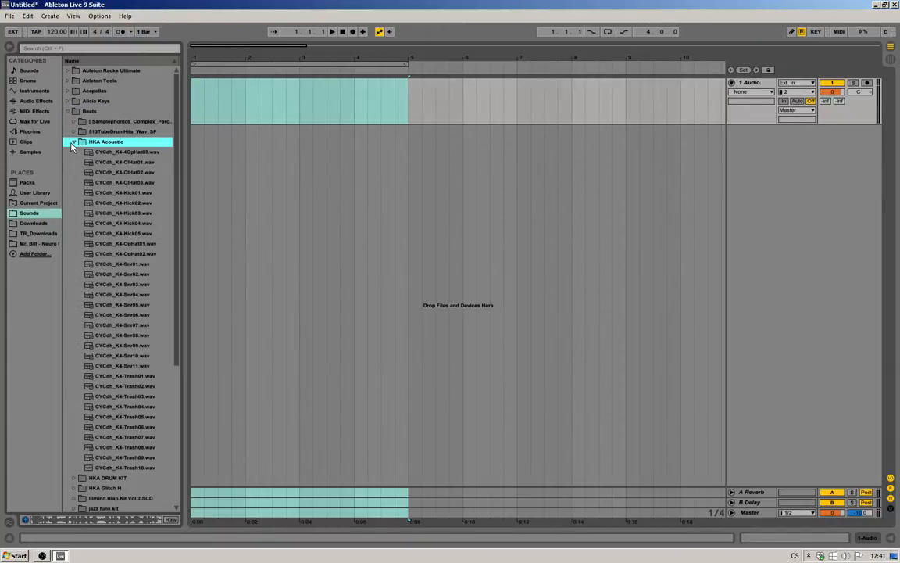
scroll(142, 163, "down", 1)
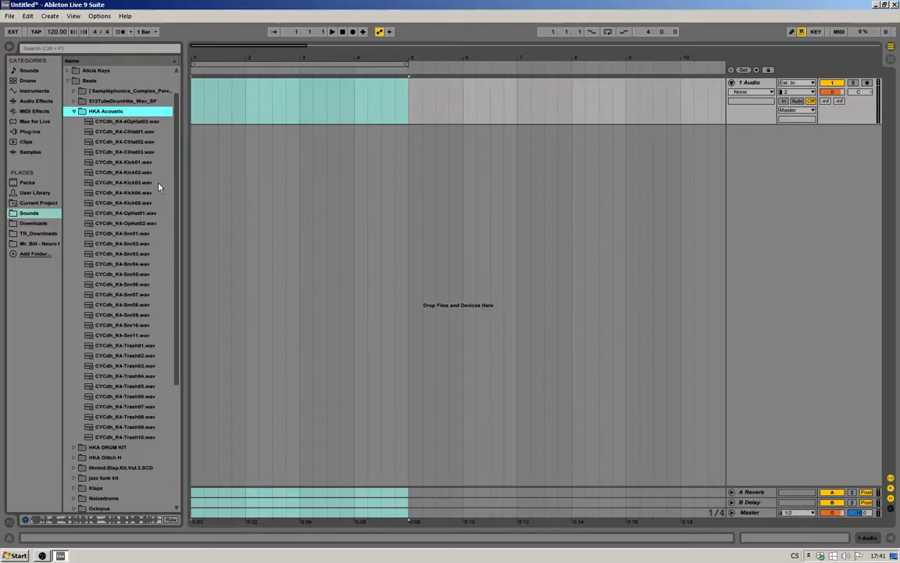
left_click(75, 112)
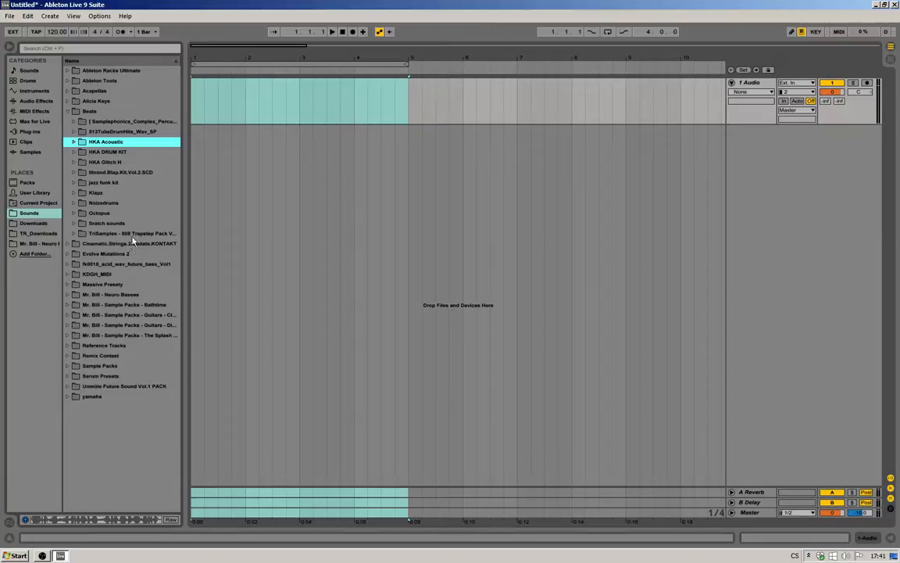
Widen the browser and expand fk0018_acid_wav_future_bass_Vol1 down to the One Shots folder of Future Koncept - Future Bass Vol.1.
left_click_drag(183, 156, 204, 158)
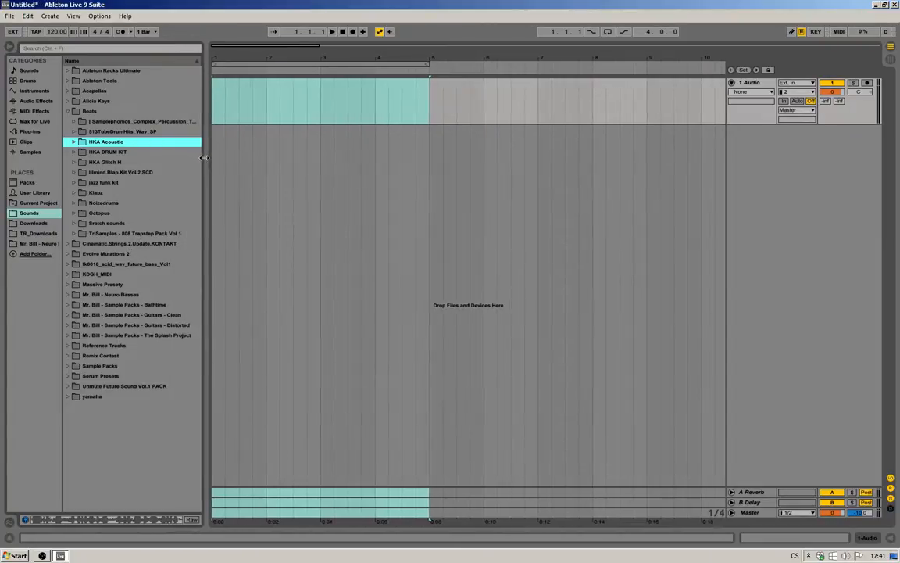
left_click(117, 263)
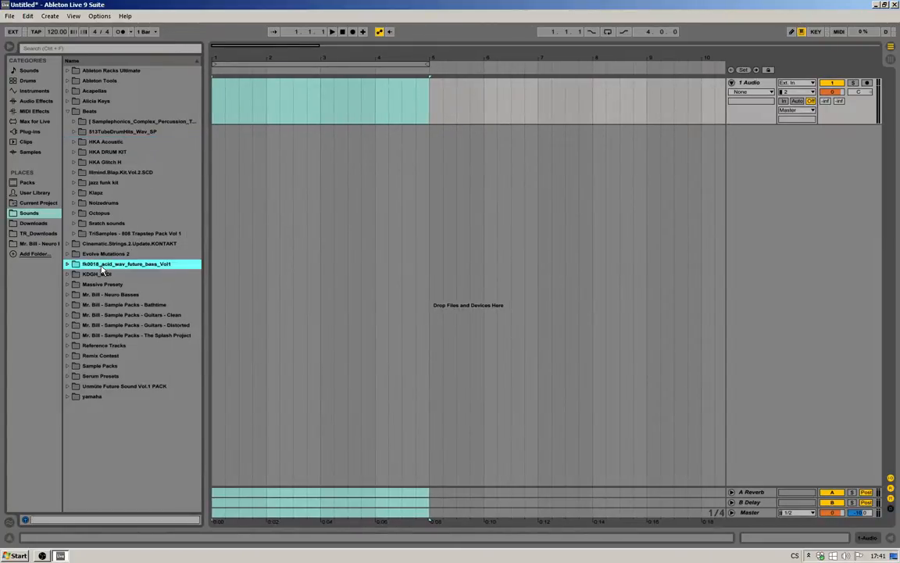
left_click(102, 151)
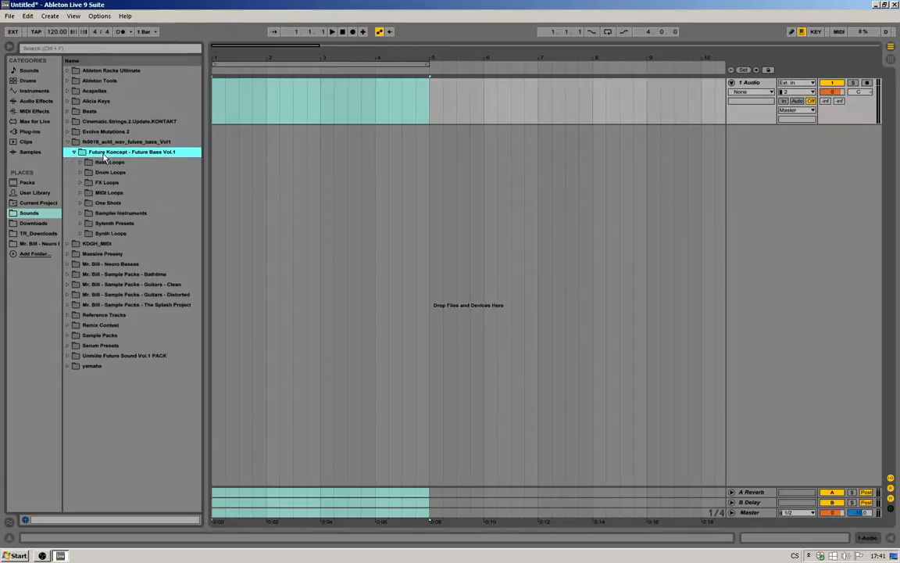
left_click(108, 203)
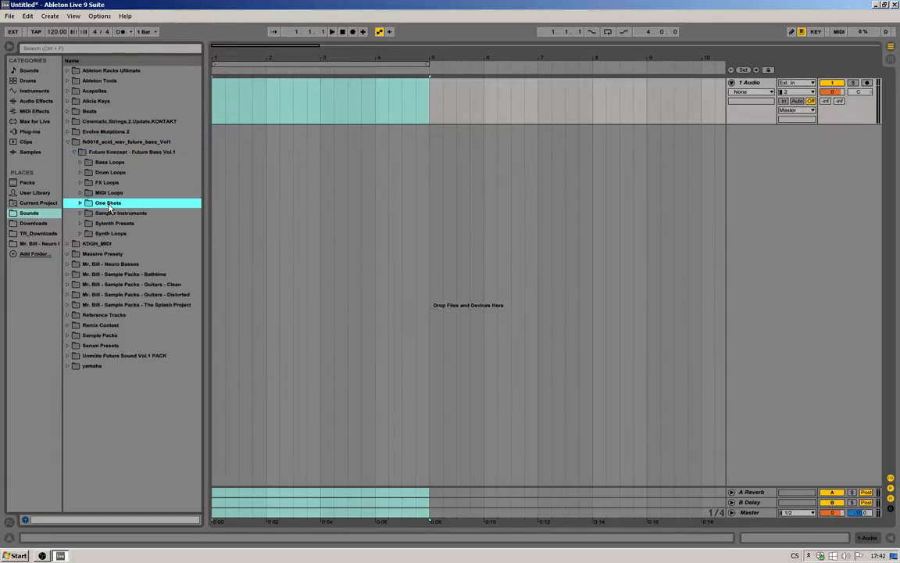
Set the song tempo to 130 BPM.
left_click(61, 33)
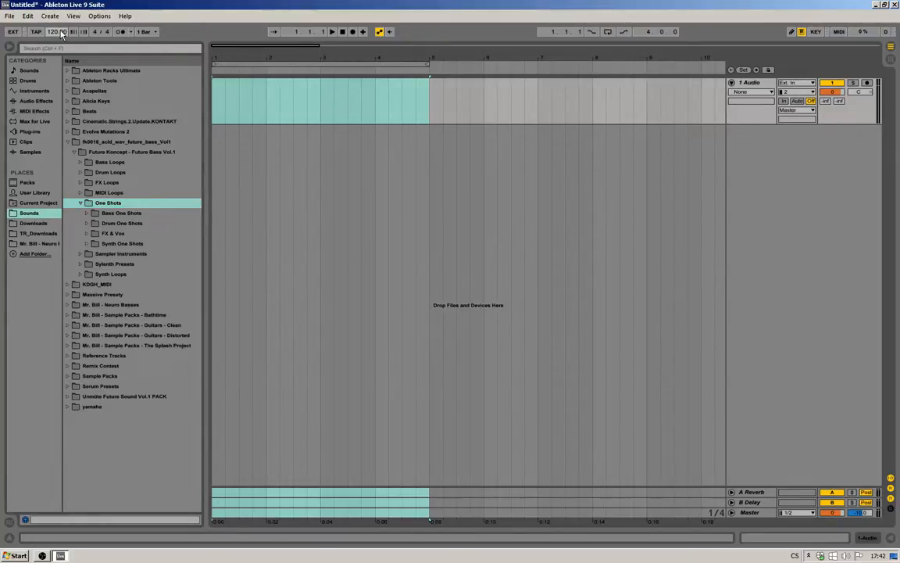
type("80")
key("Return")
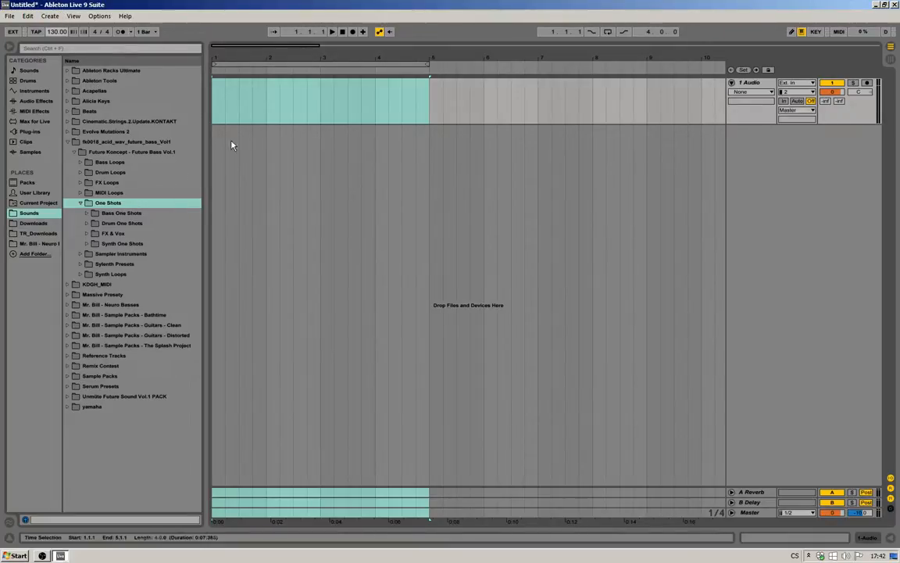
left_click_drag(227, 55, 226, 97)
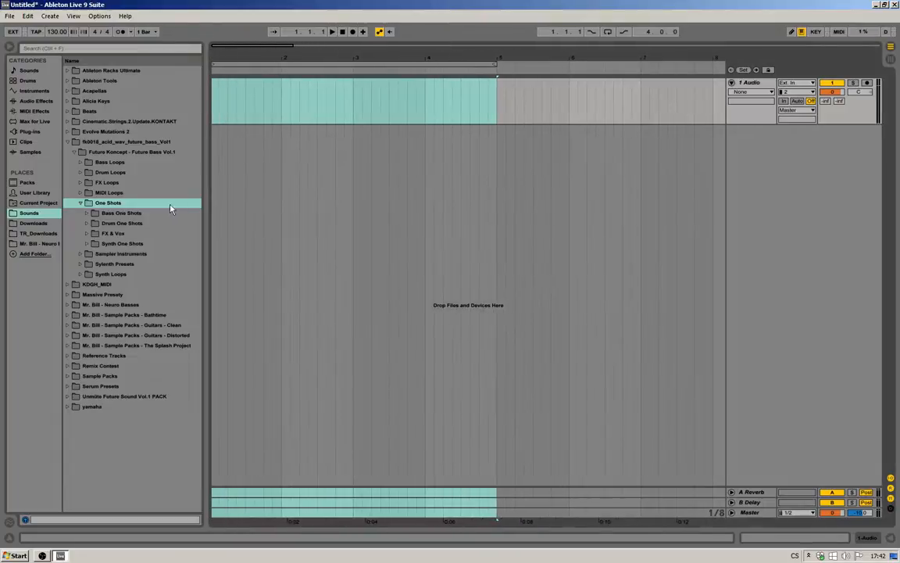
Check the Bass Loops folder briefly, and expand the Kicks folder inside One Shots, Drum One Shots.
left_click(85, 165)
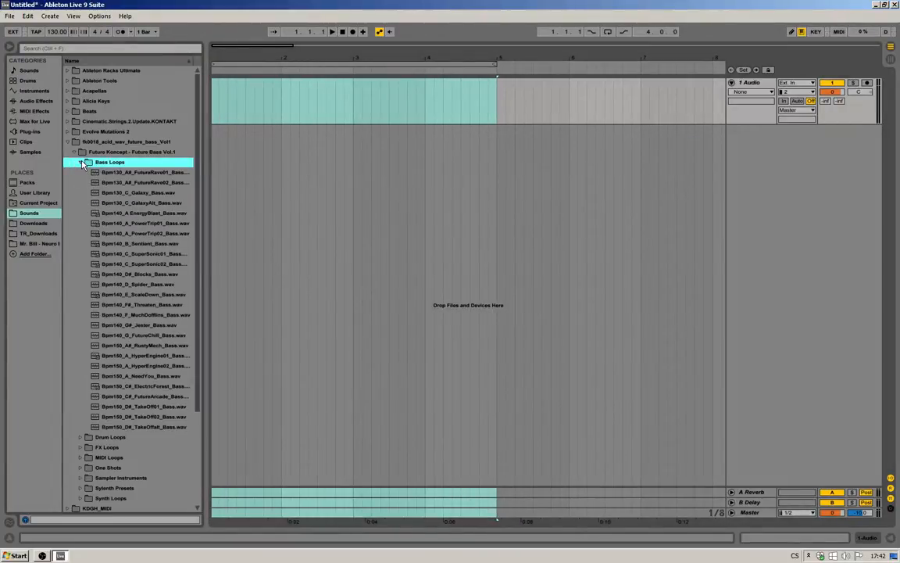
left_click(81, 162)
left_click(80, 203)
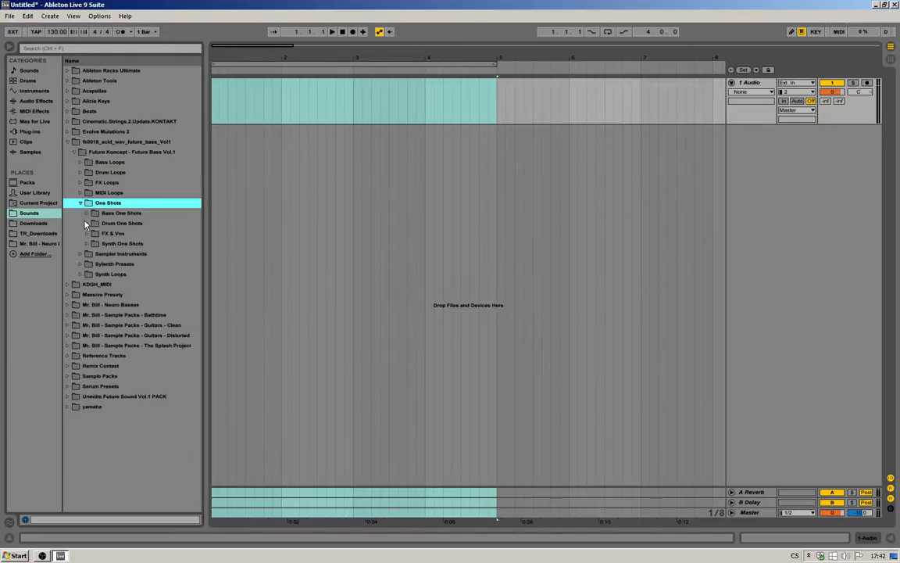
left_click(86, 223)
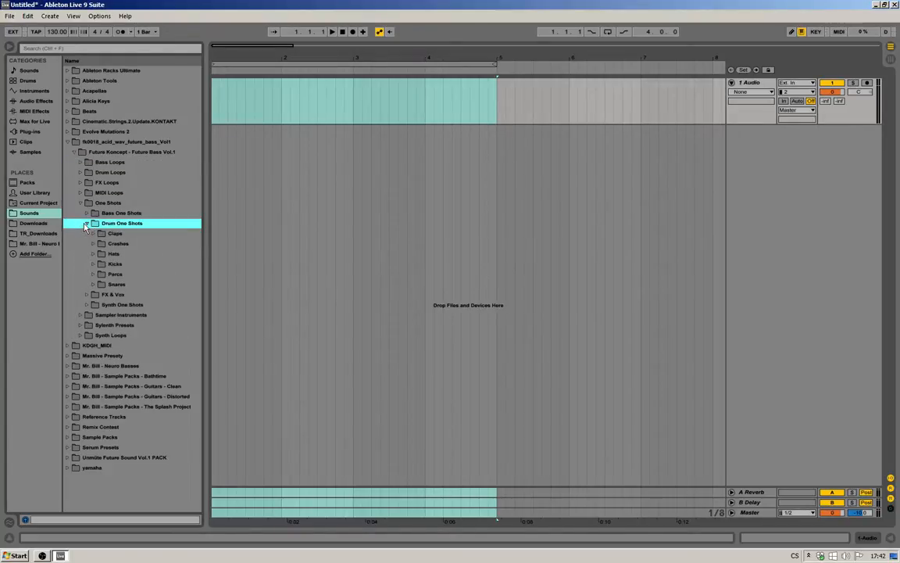
left_click(93, 264)
Preview and compare kick samples between Kick03 and Kick11, ending on Kick11.
left_click(134, 305)
left_click(133, 294)
left_click(142, 335)
left_click(141, 326)
left_click(137, 345)
left_click(135, 366)
left_click(133, 345)
left_click(133, 357)
left_click(133, 377)
left_click(133, 356)
left_click(133, 378)
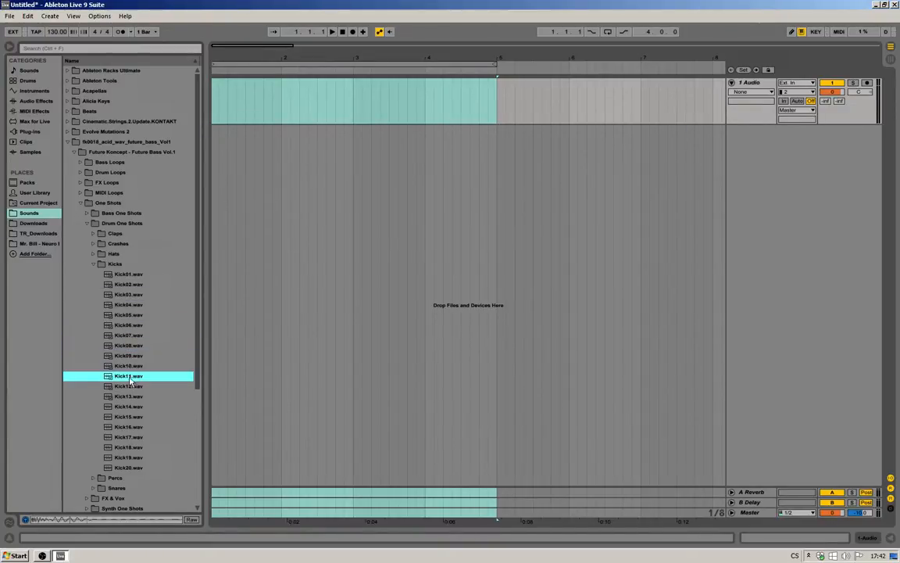
Place Kick11.wav at the start of bar 1 on the 1 Audio track and select the four-bar loop range.
left_click_drag(123, 381, 215, 117)
mouse_move(216, 55)
left_mouse_down()
mouse_move(216, 78)
mouse_move(216, 58)
left_mouse_up()
mouse_move(530, 66)
left_mouse_down()
mouse_move(373, 69)
mouse_move(532, 67)
mouse_move(372, 78)
mouse_move(543, 80)
mouse_move(525, 80)
mouse_move(535, 81)
left_mouse_up()
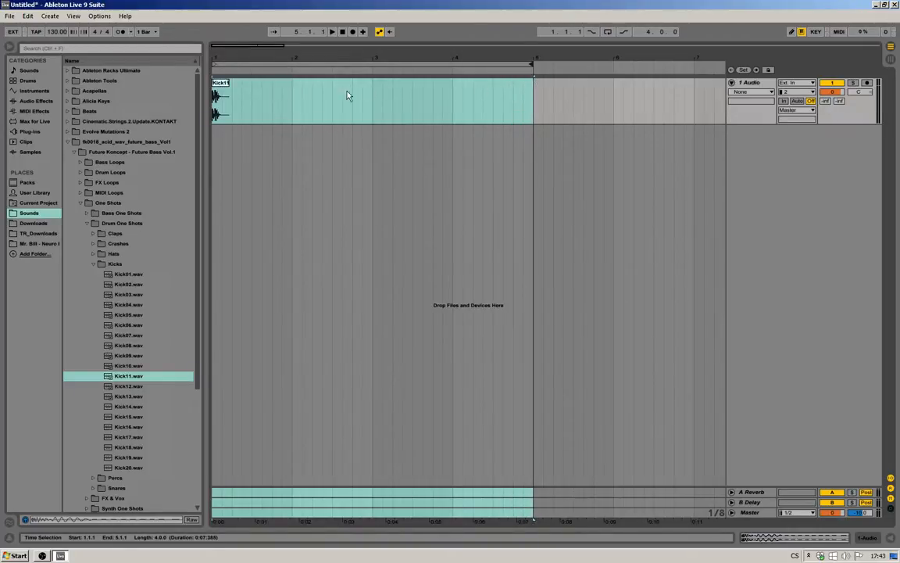
Duplicate the one-bar Kick11 section three times to fill bars 1 to 4, and select all four bars.
left_click(223, 86)
key("ctrl+d")
key("ctrl+d")
key("ctrl+d")
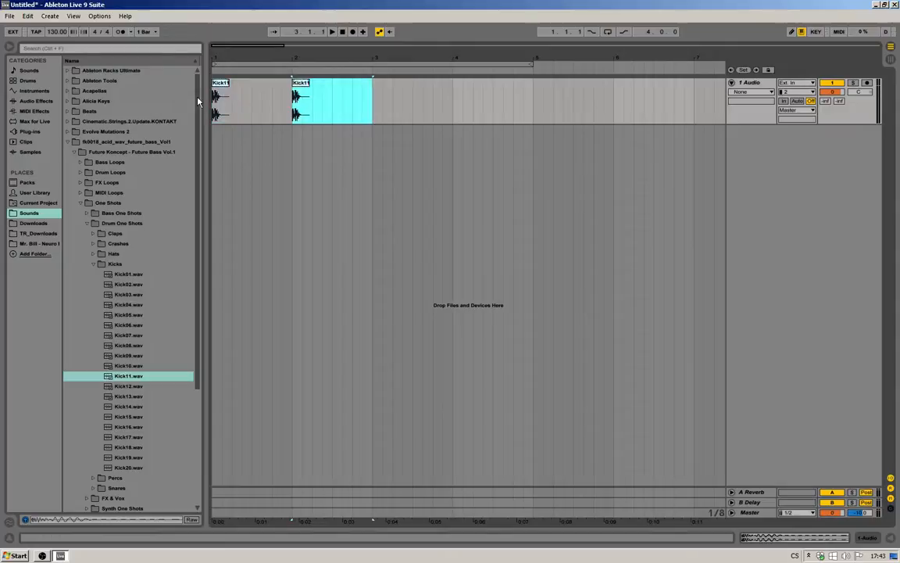
left_click_drag(294, 112, 225, 114)
left_click_drag(534, 96, 178, 88)
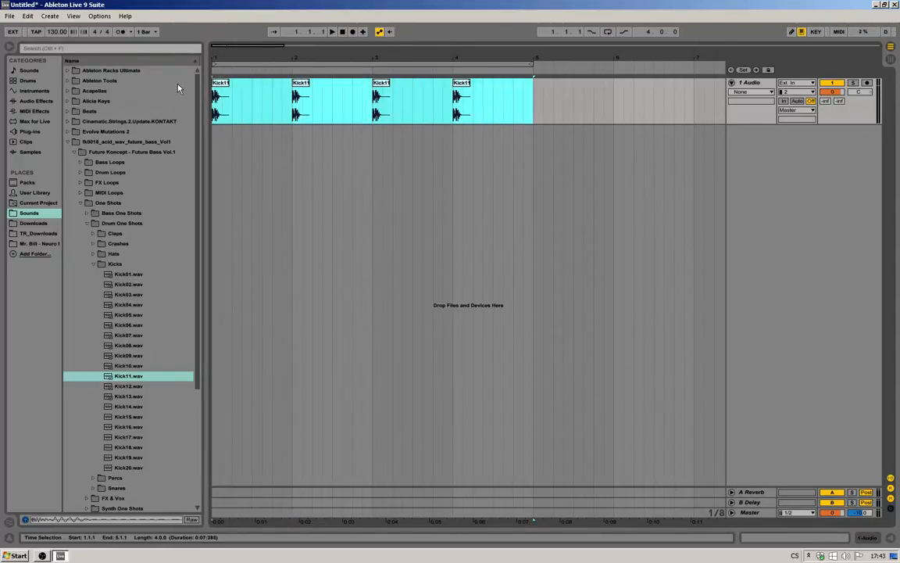
Turn on arrangement looping, select the loop brace and play the four-bar kick pattern.
left_click(608, 33)
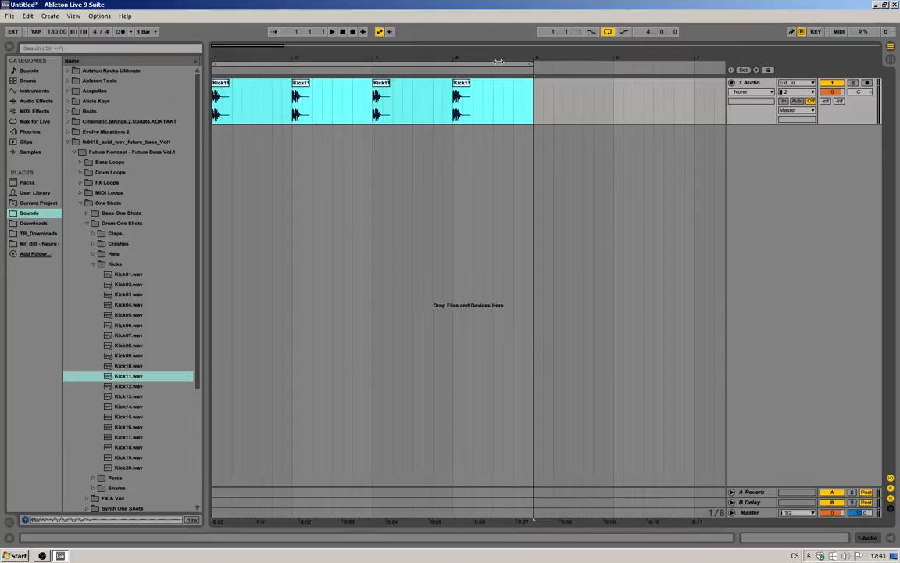
left_click(239, 64)
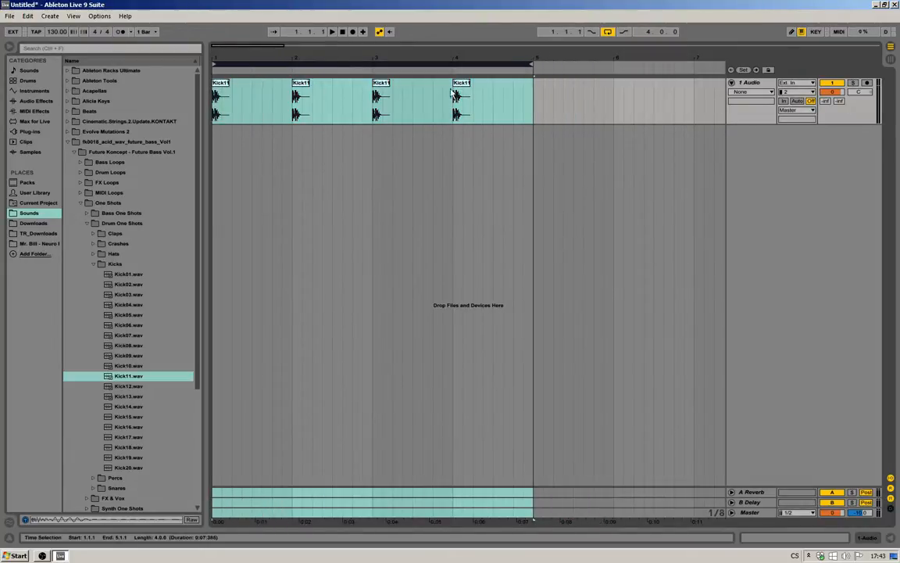
key("space")
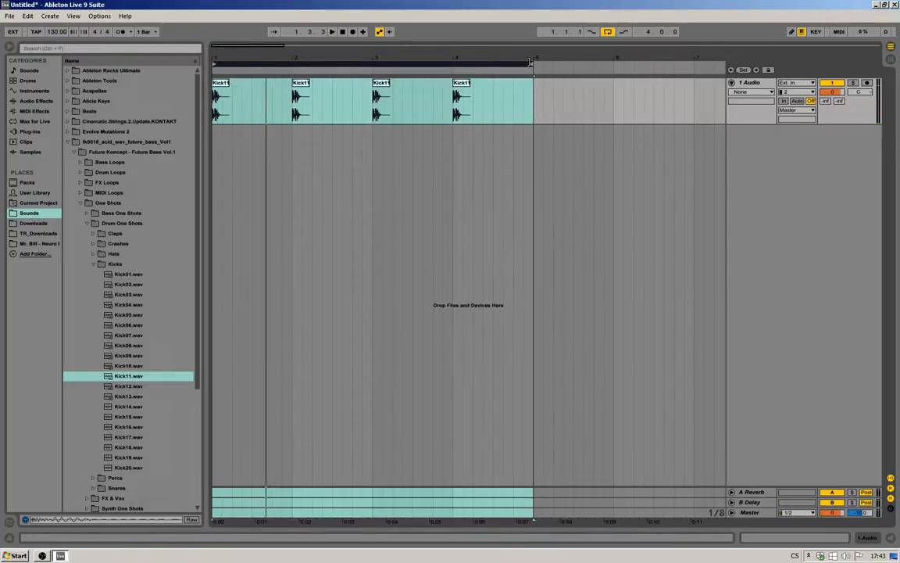
Try a loop length of only bar 1, and extend the loop back to four bars.
left_click_drag(530, 63, 293, 94)
left_click_drag(220, 52, 219, 59)
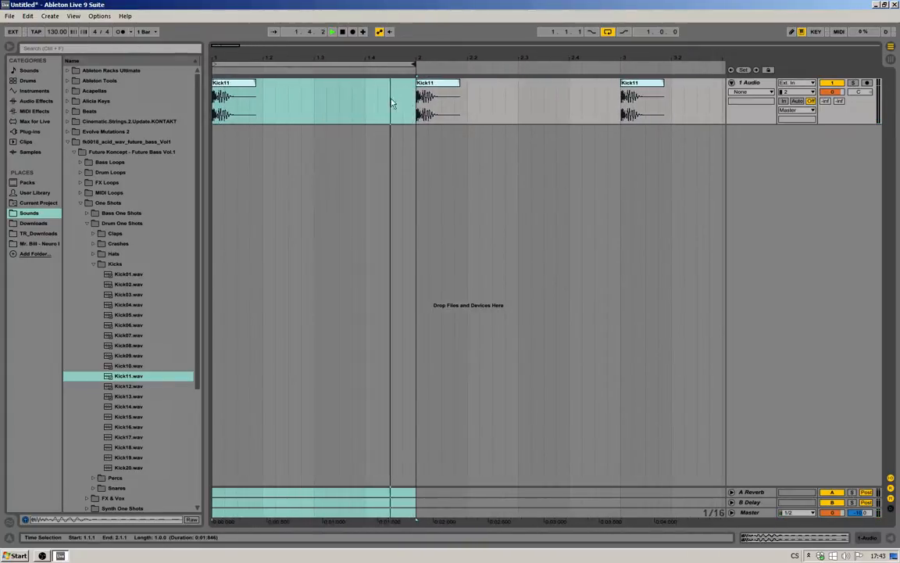
left_click_drag(384, 59, 579, 67)
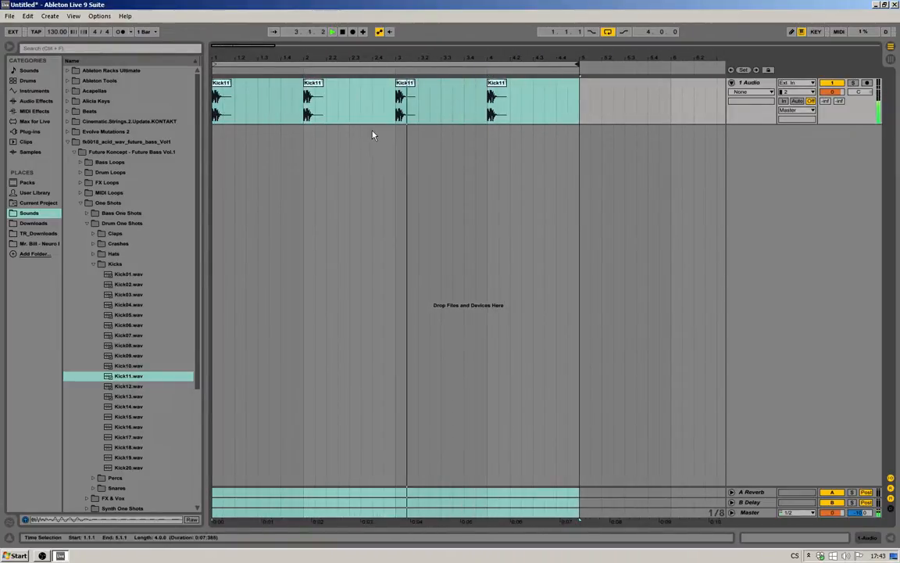
Set the song tempo to 86 BPM and stop playback.
left_click(64, 32)
type("86")
key("Return")
key("space")
Shorten the loop brace to cover only bars 1 and 2.
key("ctrl+a")
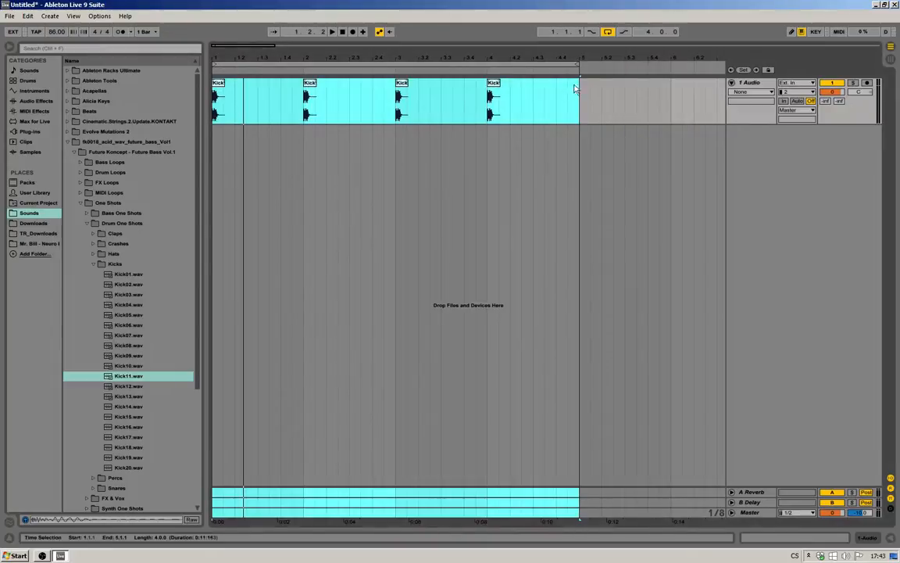
left_click_drag(579, 66, 395, 65)
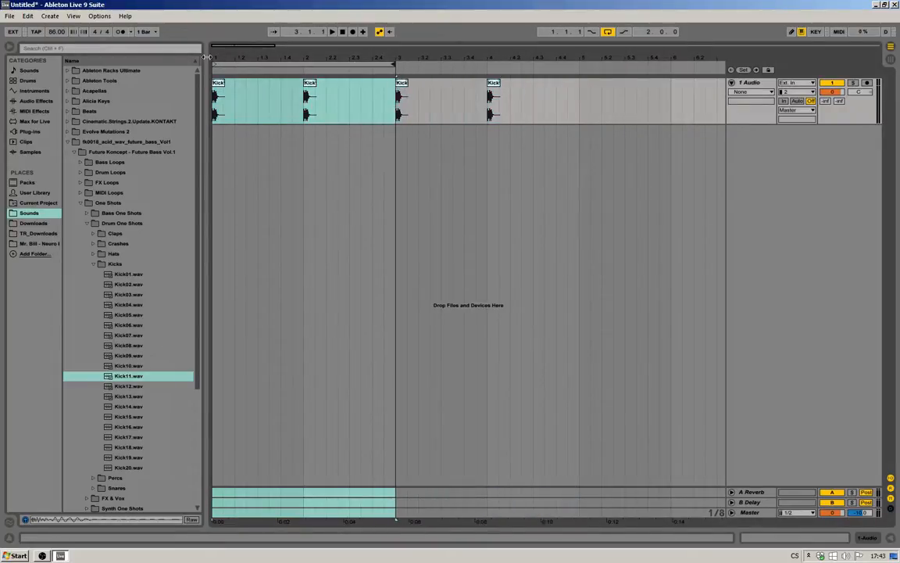
left_click_drag(222, 59, 212, 115)
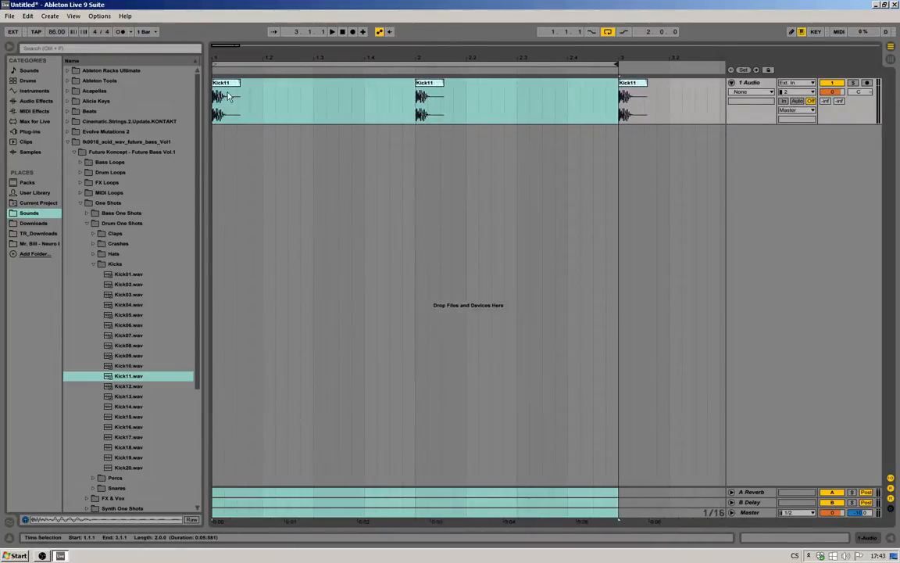
left_click(218, 103)
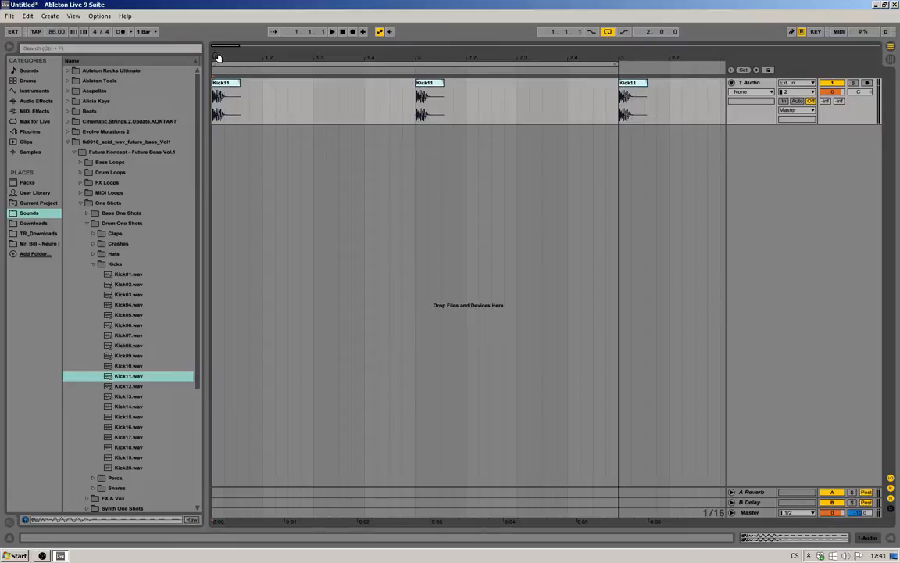
left_click(217, 86)
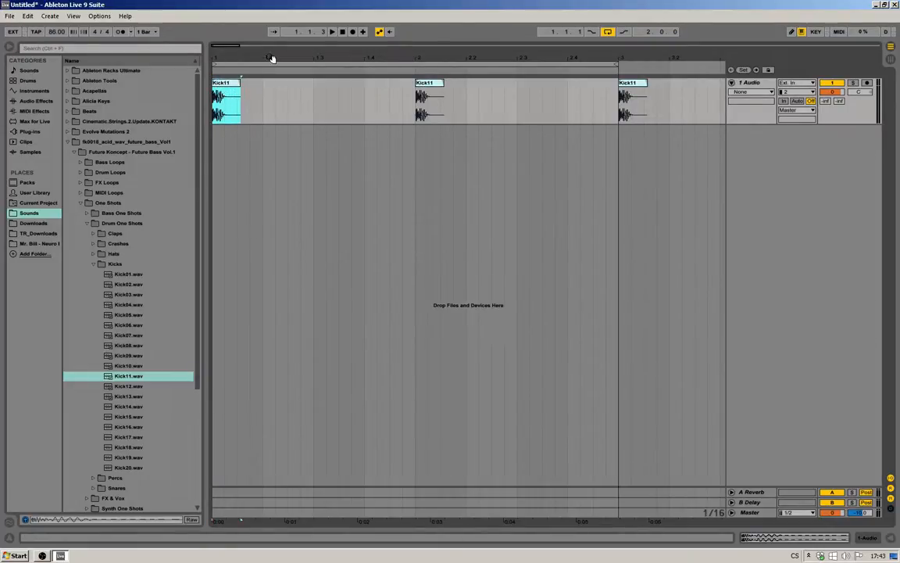
left_click(316, 100)
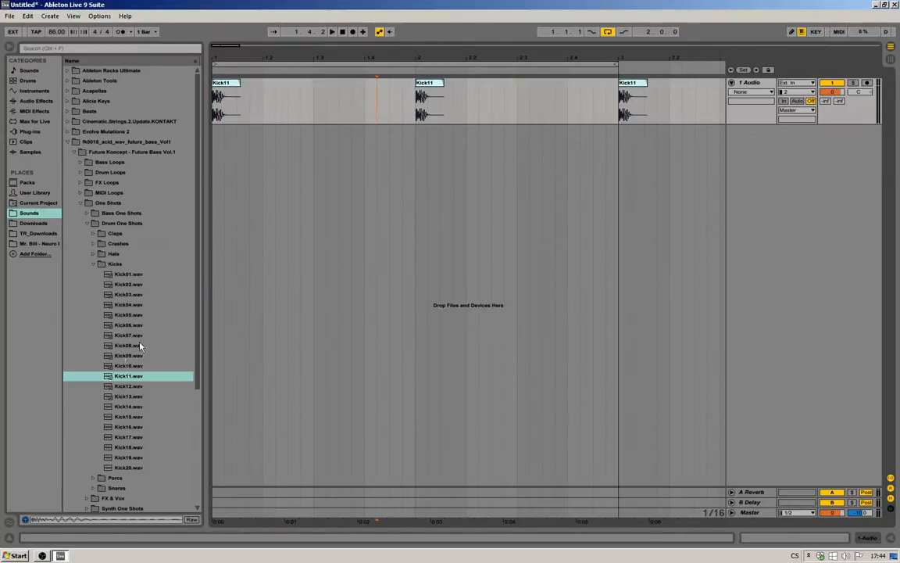
Close the Kicks folder, check Snares, and preview Clap05, Clap07 and Clap08 from the Claps folder.
left_click(94, 264)
left_click(93, 285)
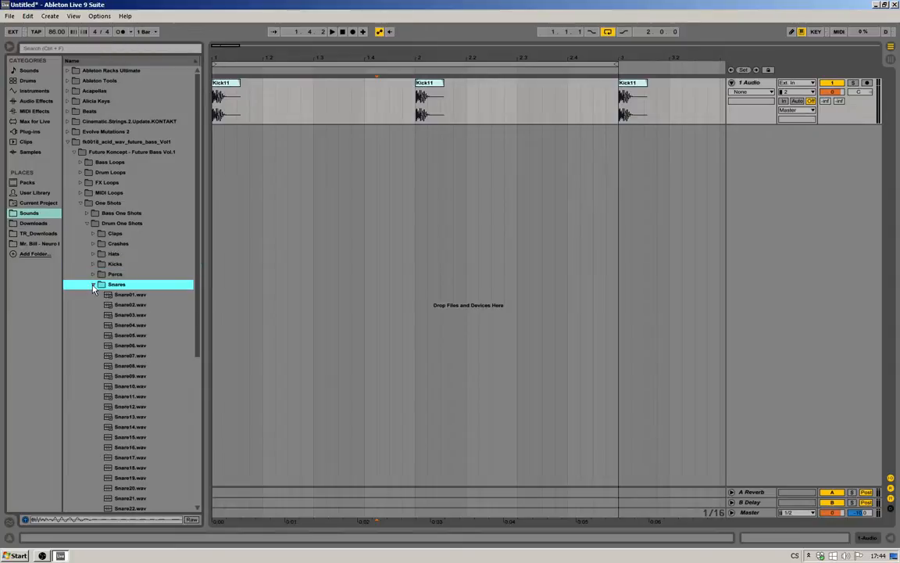
left_click(94, 234)
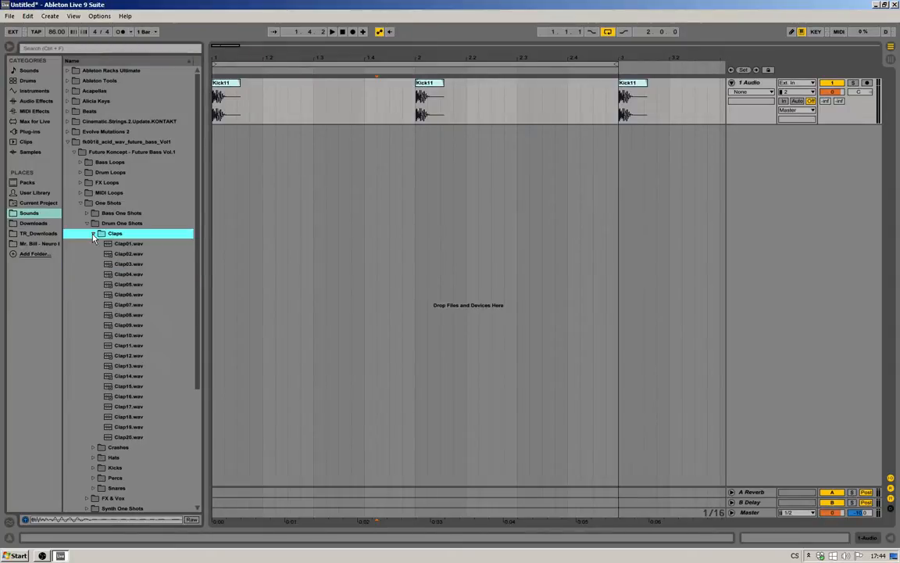
left_click(129, 285)
left_click(131, 305)
left_click(132, 315)
Place Clap08.wav on a new audio track at beat 2 of bar 1 and play from the beginning.
left_click_drag(128, 320, 266, 153)
left_click(216, 152)
key("space")
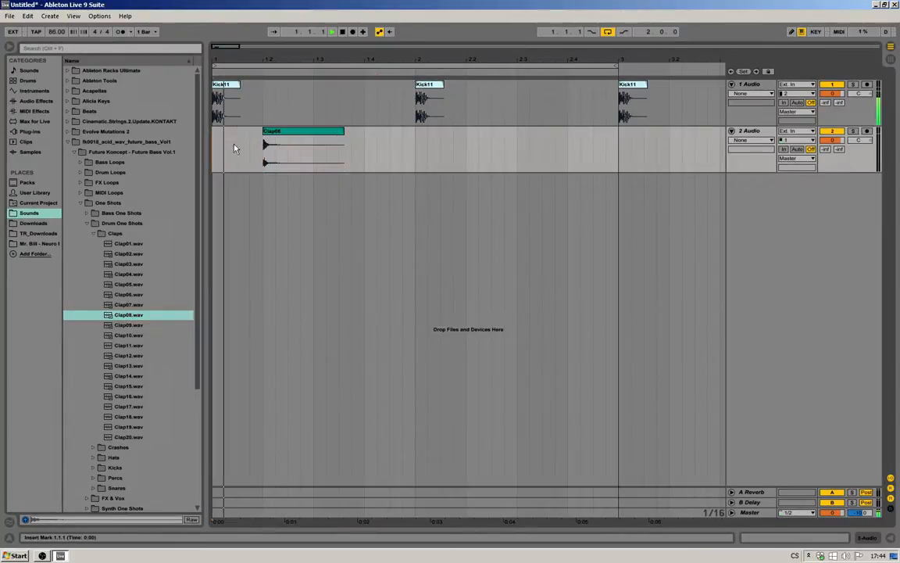
Stop playback and duplicate the first two beats of the kick and clap tracks repeatedly up to bar 3.
key("space")
left_click_drag(313, 155, 205, 92)
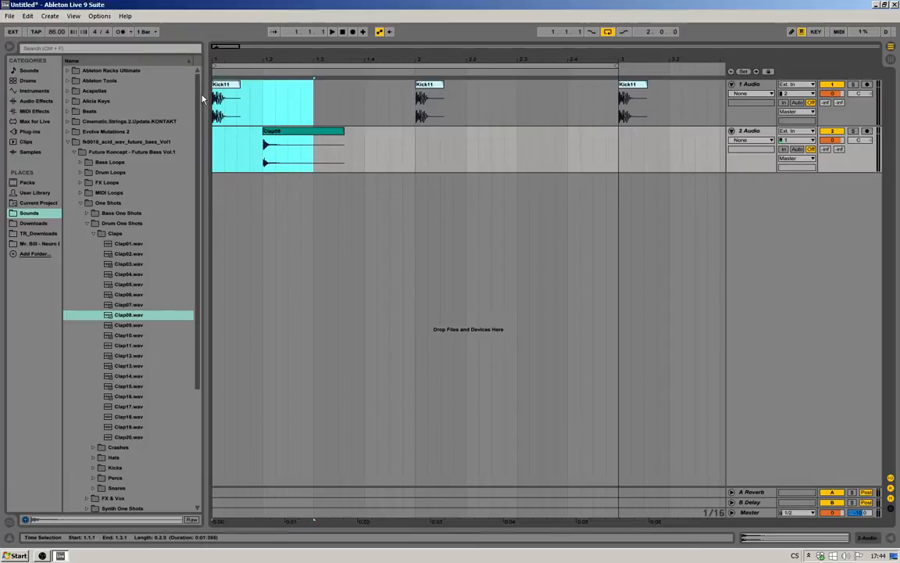
key("ctrl+d")
key("ctrl+d")
key("ctrl+d")
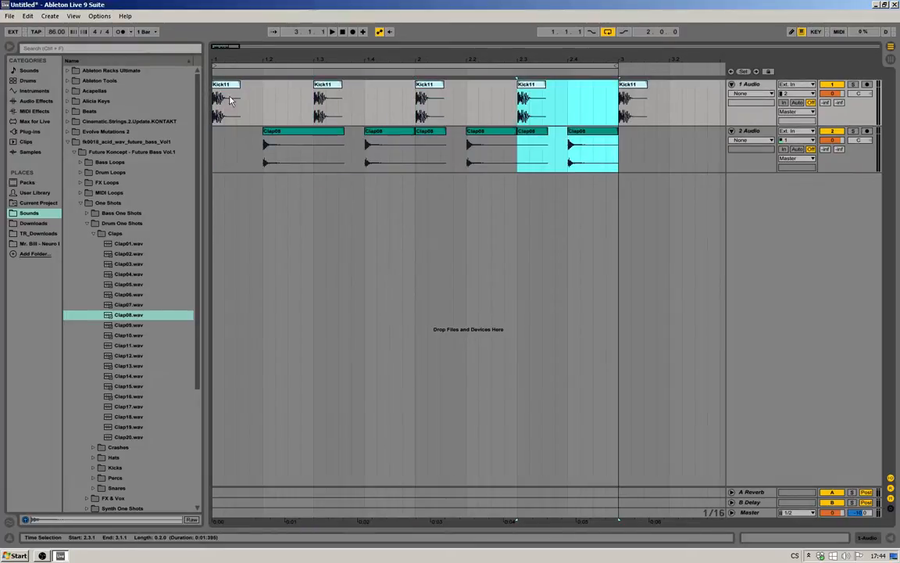
Play from the beginning and delete the leftover Clap08 clips at 2.1 and 2.3.
left_click(213, 153)
key("space")
left_click(424, 139)
key("Delete")
left_click(535, 132)
key("Delete")
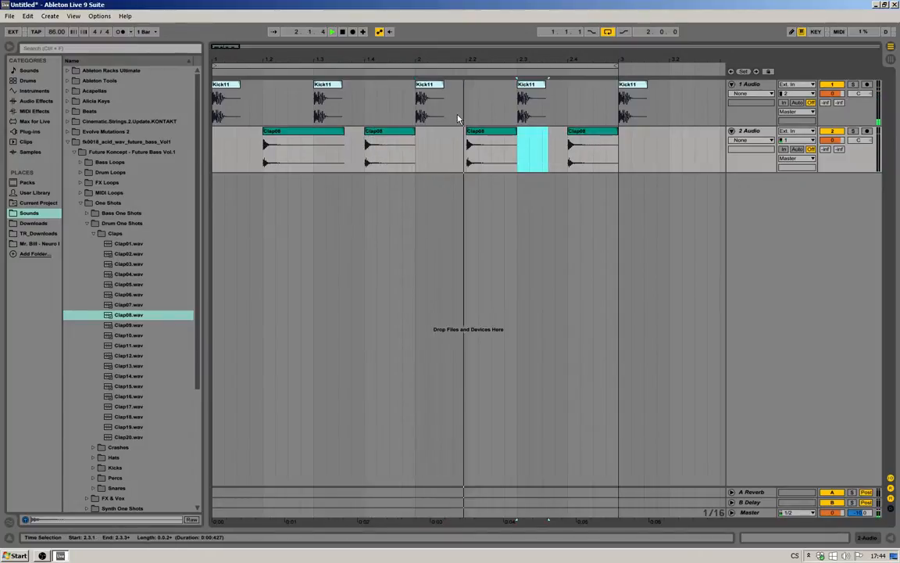
Lower the kick track to -11.1 dB and the clap track to -12.4 dB, and delete the Kick11 clip at bar 3.
left_click(833, 140)
left_click_drag(833, 94, 832, 144)
left_click_drag(830, 93, 831, 96)
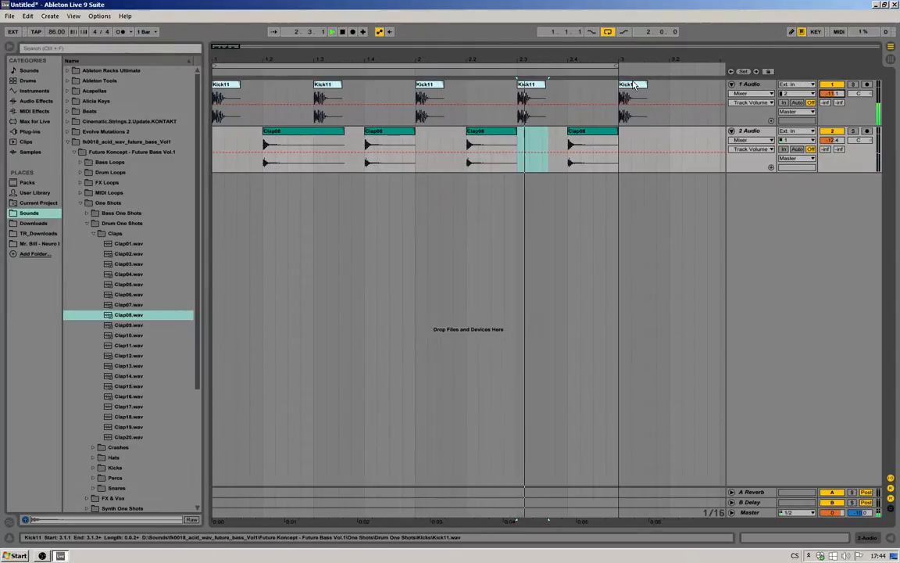
right_click(635, 85)
left_click(643, 87)
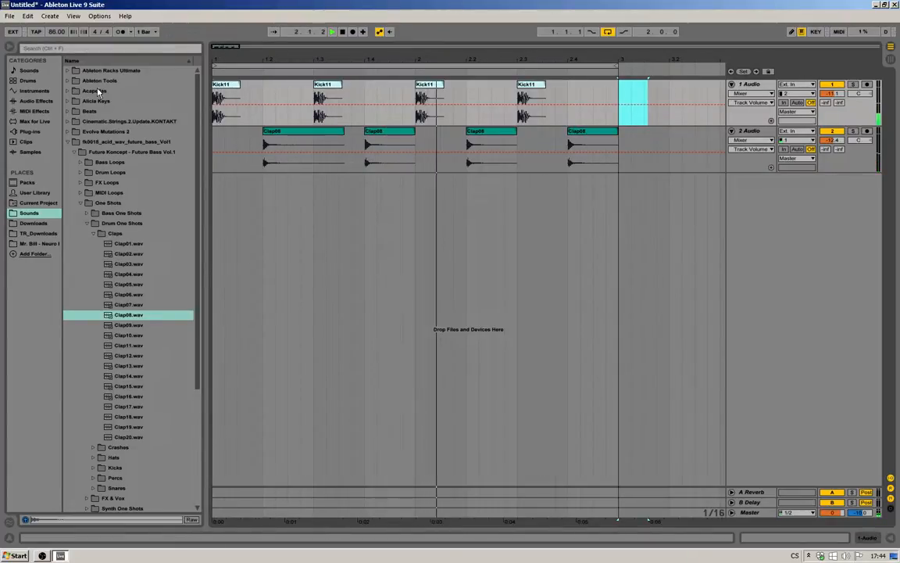
Open the Hats folder and preview ClosedHat05, ClosedHat07, ClosedHat11, ClosedHat12 and ClosedHat14 against the beat.
scroll(120, 278, "down", 2)
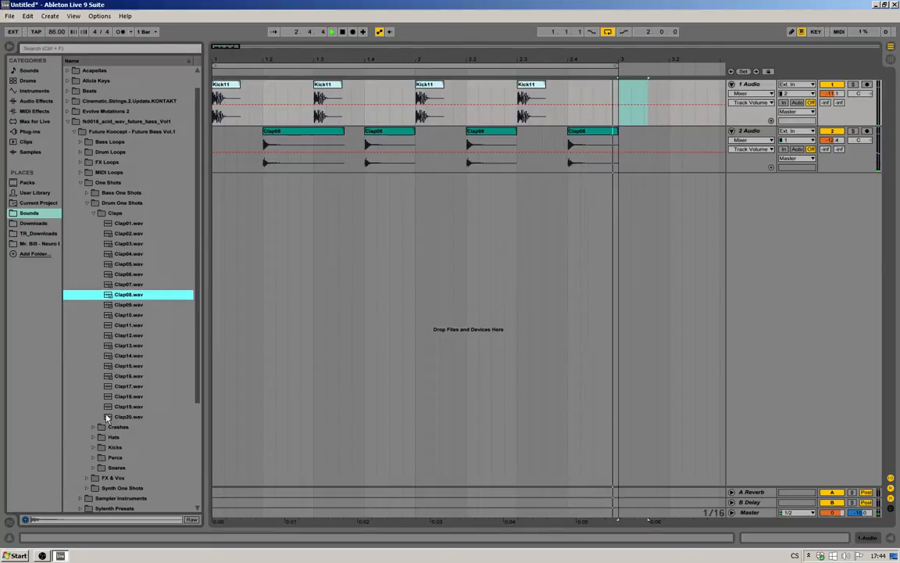
left_click(94, 437)
left_click(136, 305)
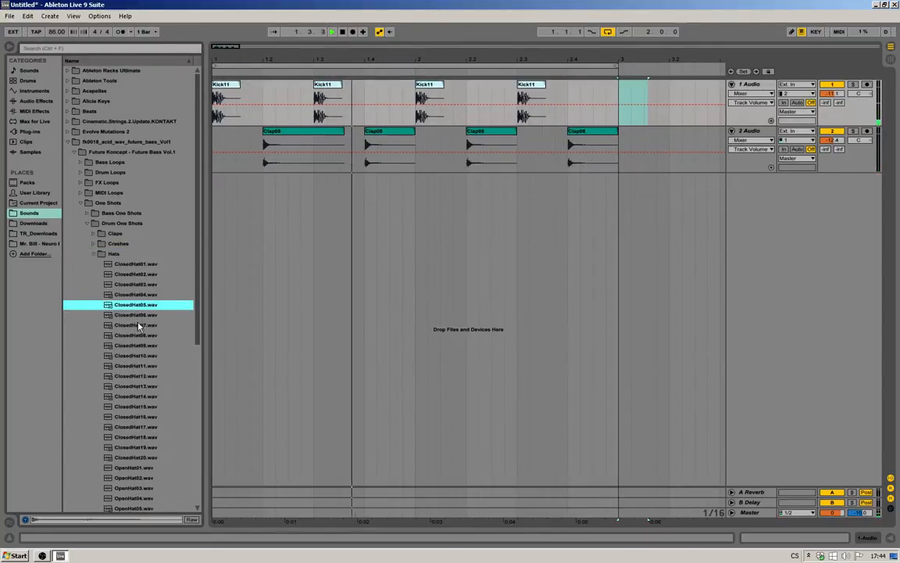
left_click(138, 325)
left_click(140, 308)
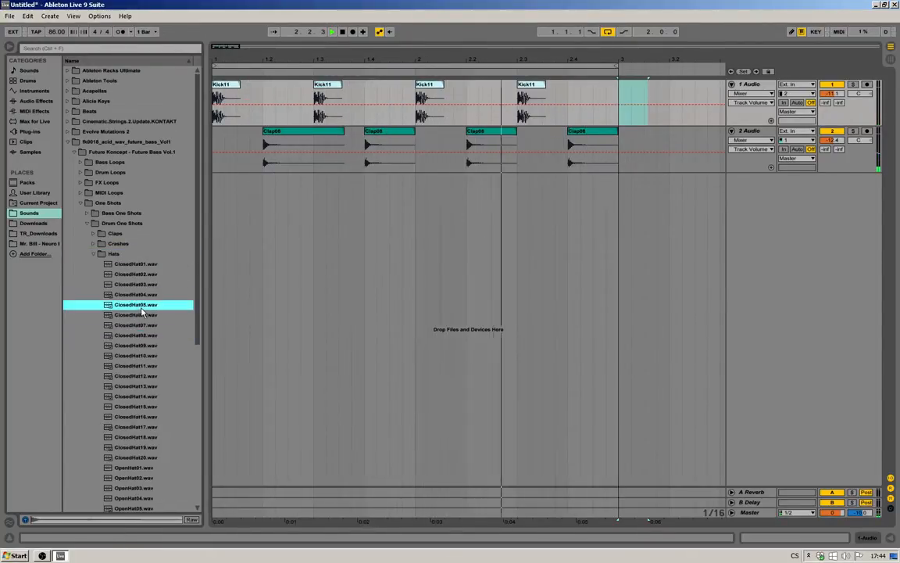
left_click(140, 365)
left_click(141, 396)
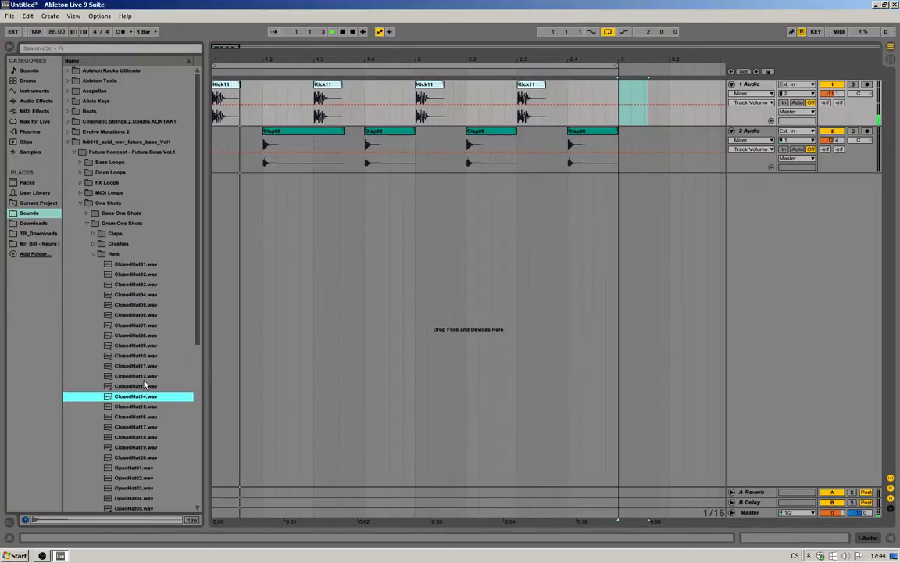
left_click(133, 376)
left_click(123, 366)
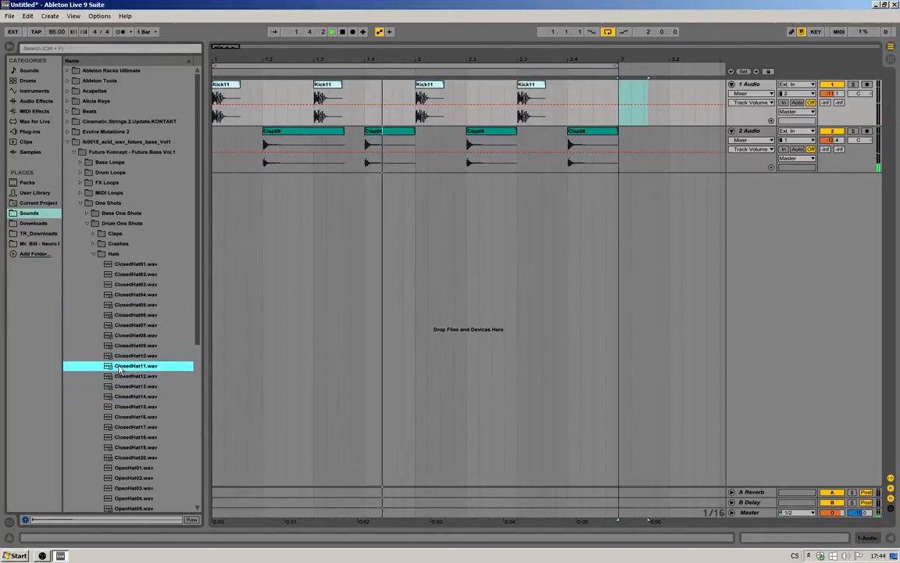
left_click(138, 326)
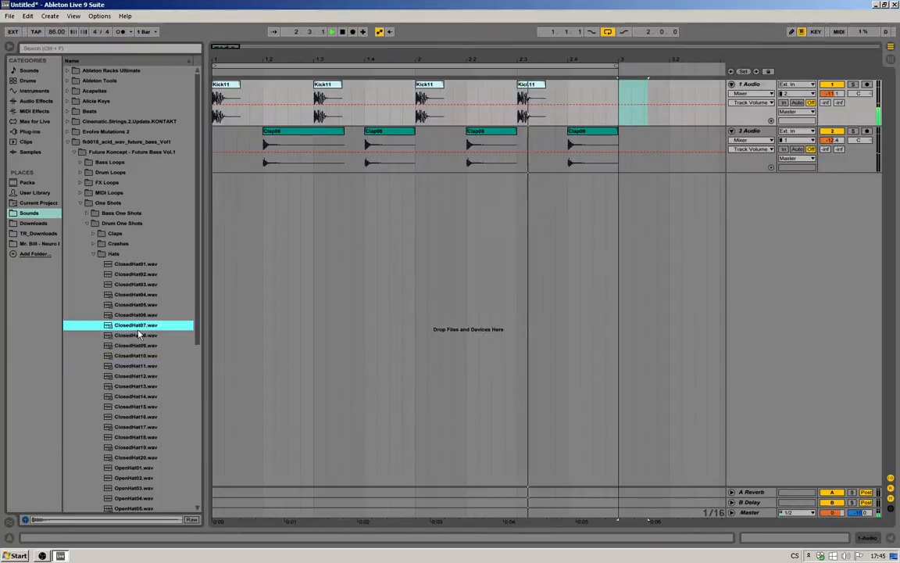
Place ClosedHat07.wav on a new audio track at 1.1.3 and stop playback.
left_click_drag(143, 330, 172, 190)
key("ctrl+f")
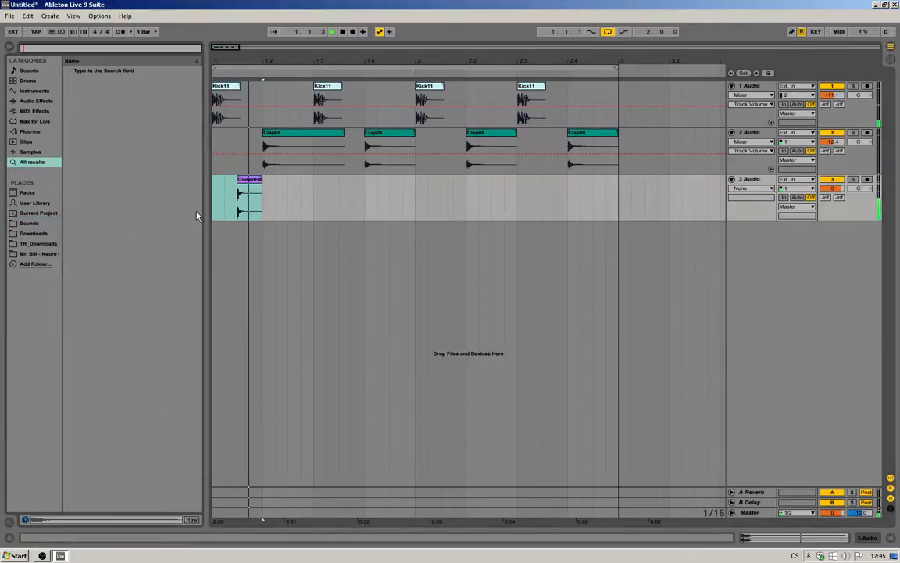
left_click(266, 206)
key("space")
Duplicate the closed-hat beat, including its leading gap, in growing sections until off-beat hats fill bars 1 and 2.
left_click_drag(266, 206, 215, 214)
left_click(266, 204)
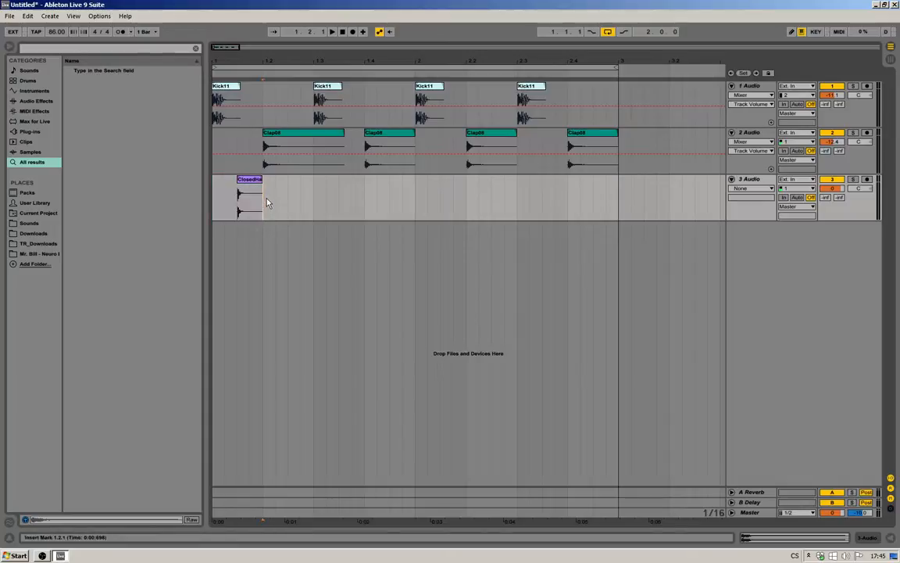
left_click_drag(266, 201, 216, 206)
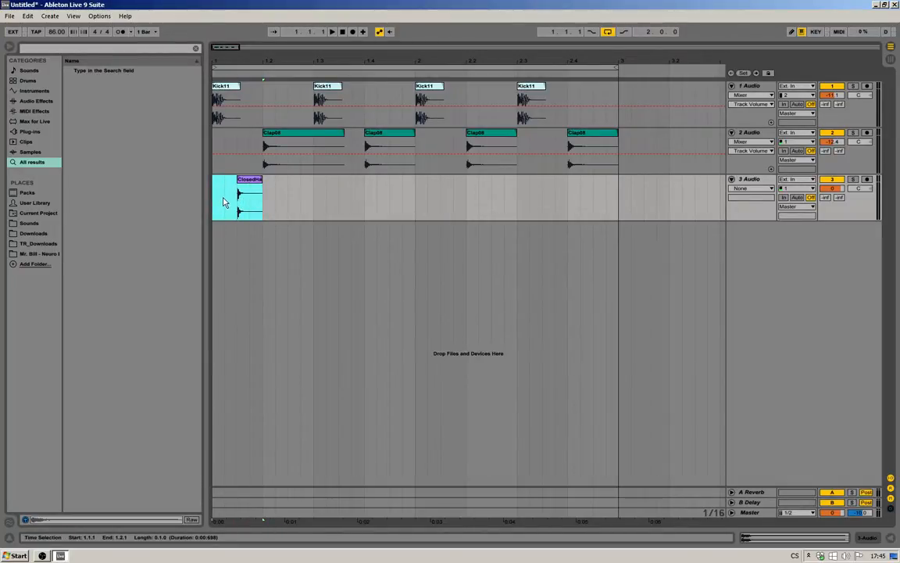
key("ctrl+d")
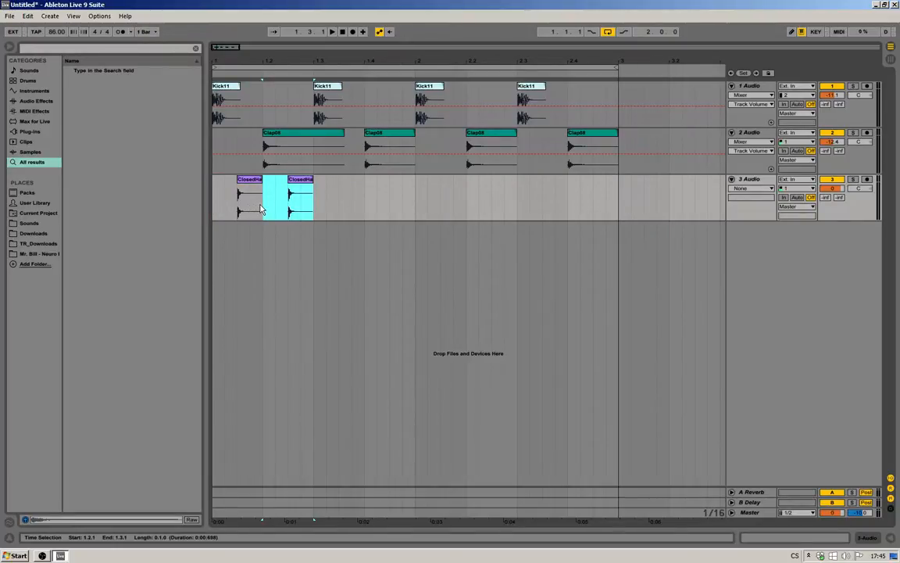
left_click(317, 217)
left_click_drag(318, 217, 210, 207)
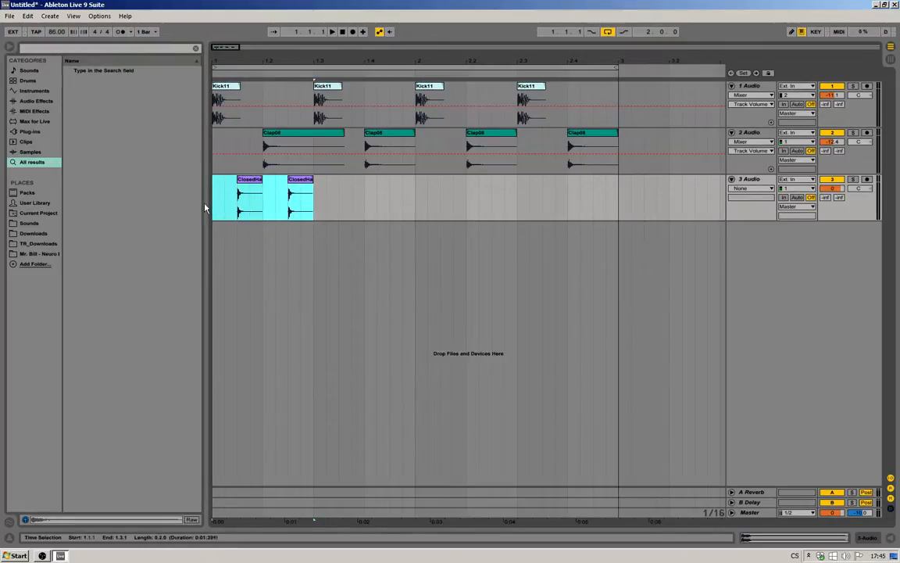
key("ctrl+d")
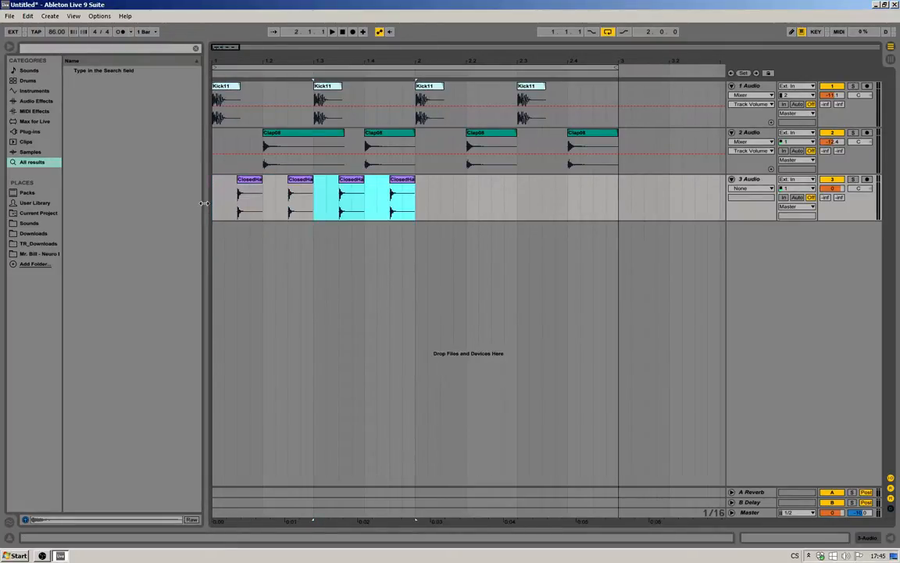
left_click_drag(422, 196, 196, 197)
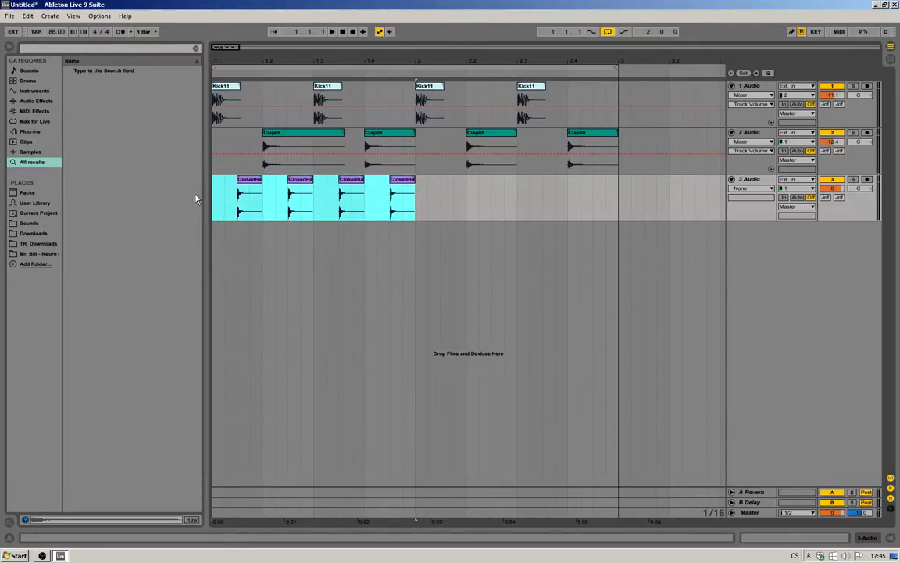
key("ctrl+d")
Select bars 1 and 2 on all three tracks, play them, and lower the closed-hat track to -19.7 dB.
left_click_drag(623, 196, 158, 63)
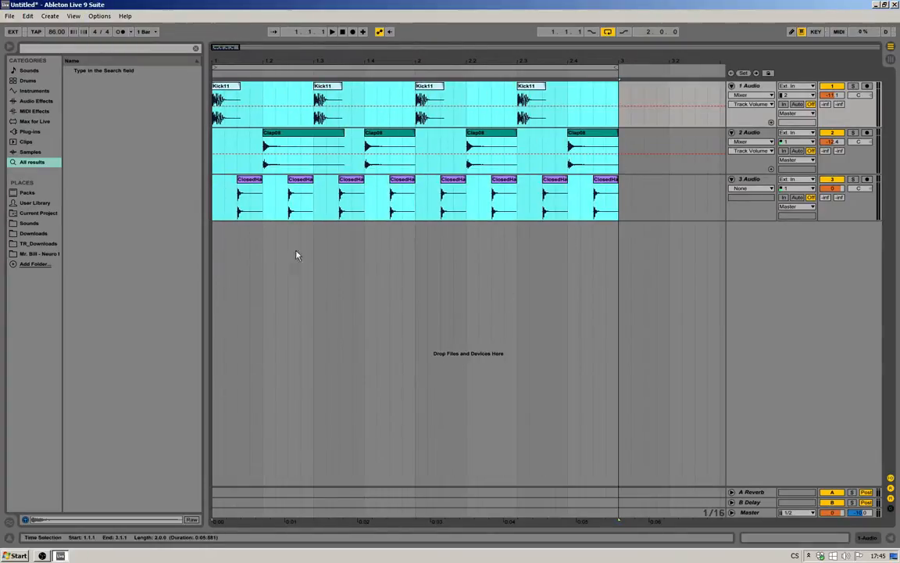
key("space")
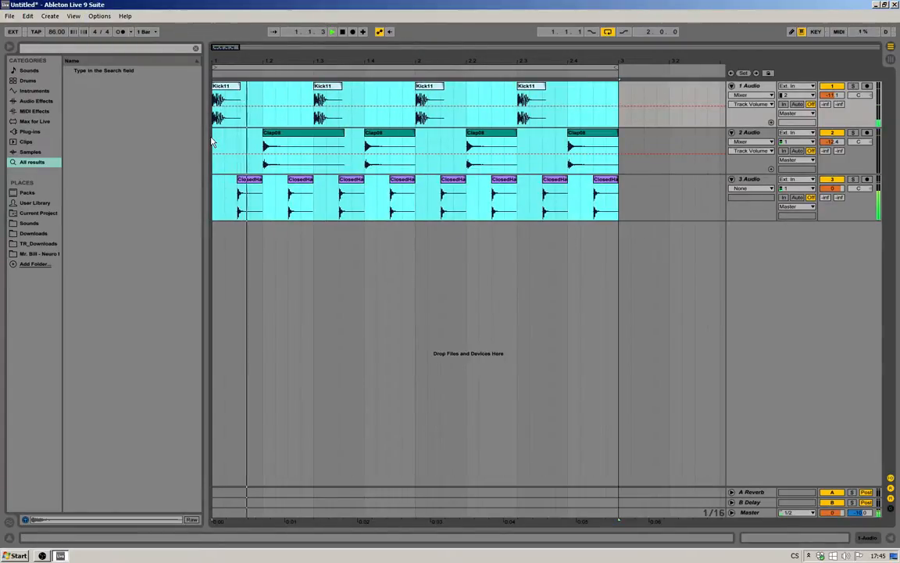
left_click(835, 190)
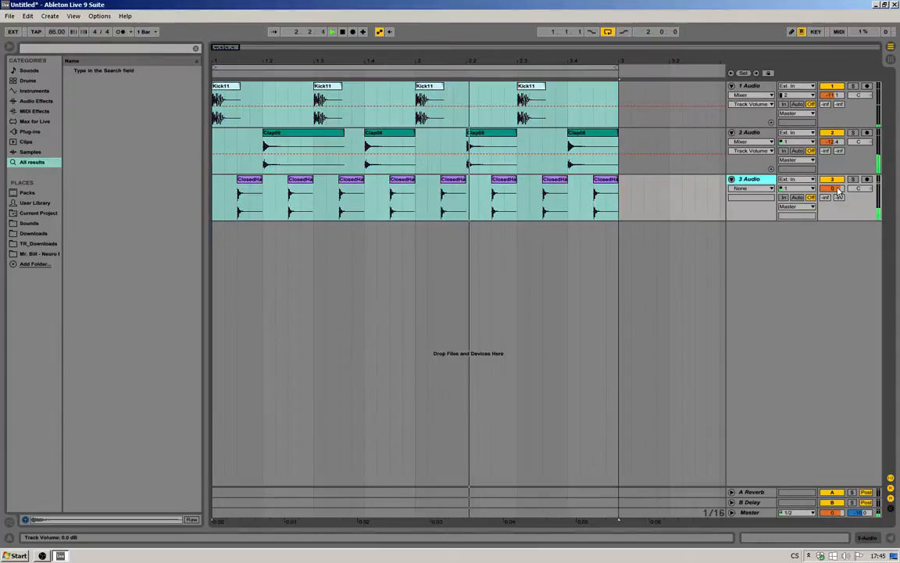
left_click_drag(838, 191, 838, 238)
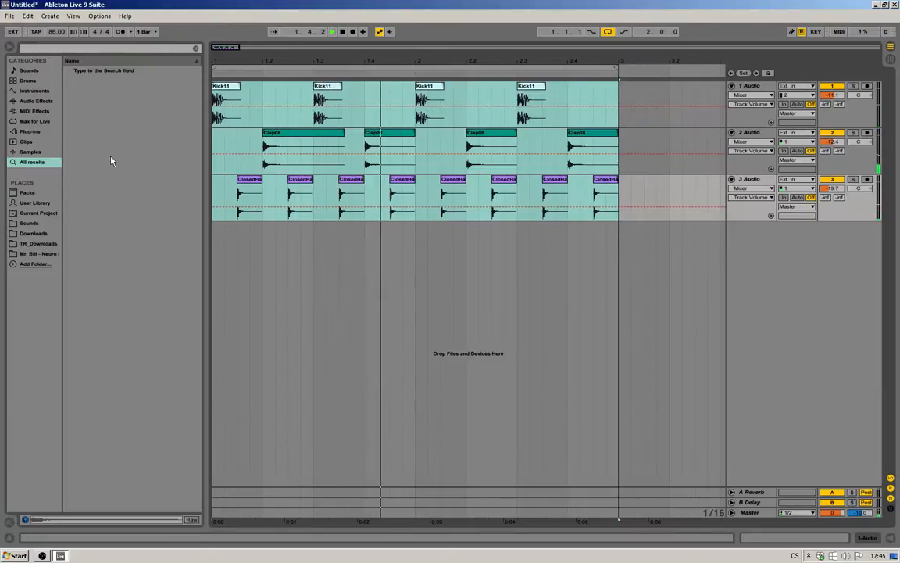
Return to the Sounds place in the browser and collapse the Hats folder.
left_click(31, 224)
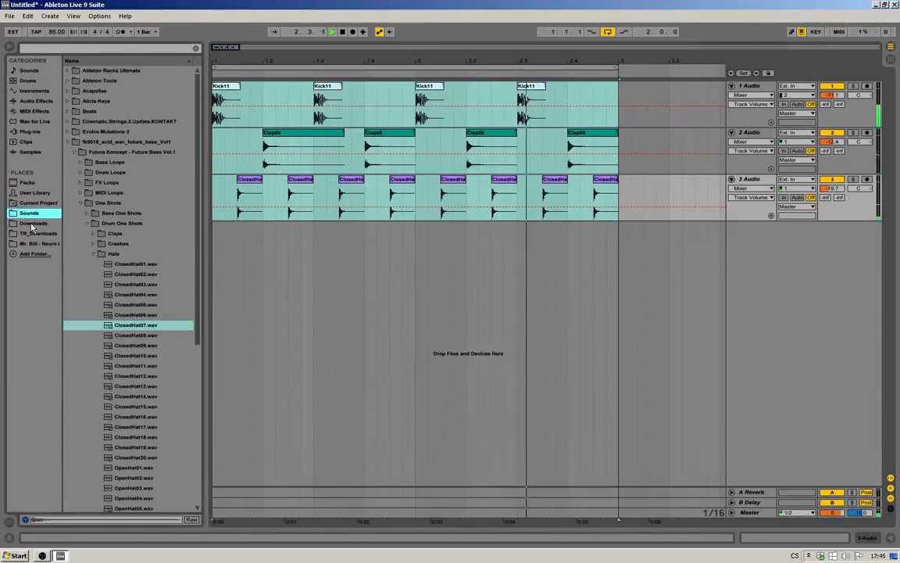
scroll(95, 219, "down", 2)
left_click(95, 215)
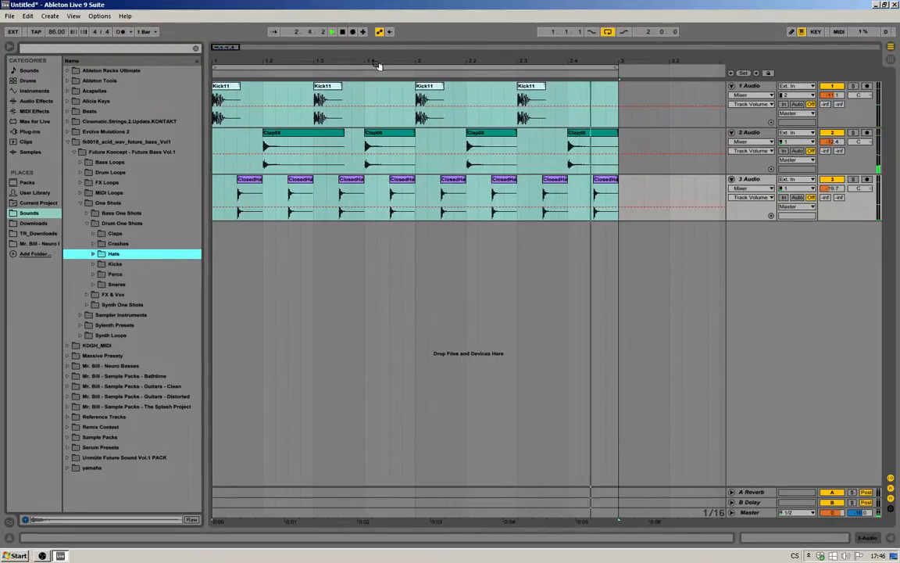
Add Kick11 copies at 1.1.3 and 2.1.3 on the kick track.
mouse_move(322, 60)
left_mouse_down()
mouse_move(328, 78)
mouse_move(317, 58)
mouse_move(325, 67)
left_mouse_up()
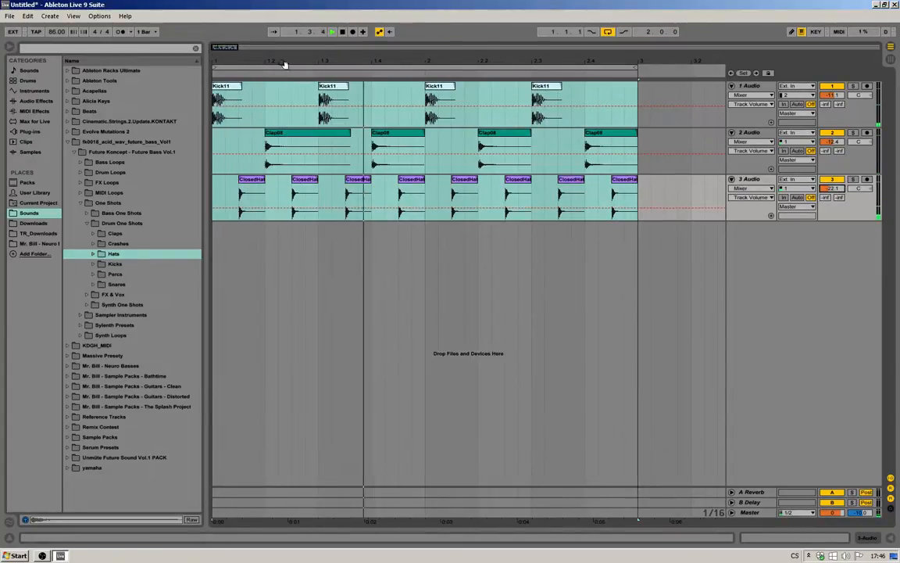
left_click_drag(426, 94, 254, 95)
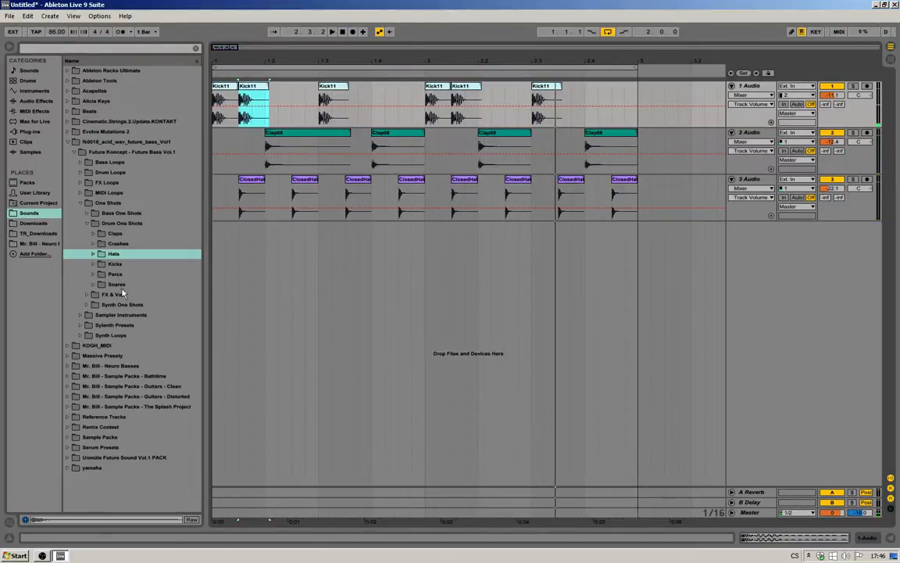
Reopen the Hats folder and preview ClosedHat11, OpenHat01 through OpenHat06, OpenHat09 and OpenHat10.
left_click(91, 255)
left_click(135, 365)
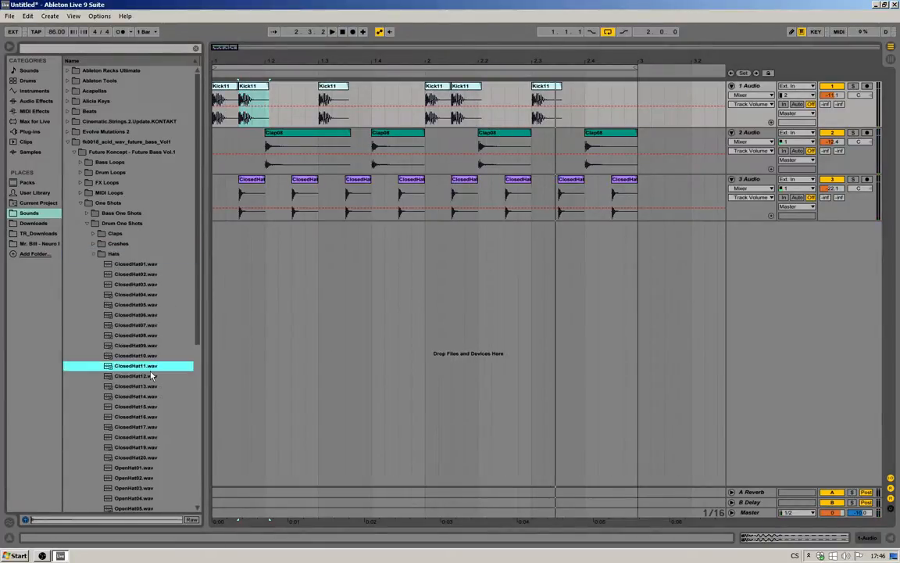
scroll(145, 375, "down", 4)
left_click(140, 397)
left_click(143, 377)
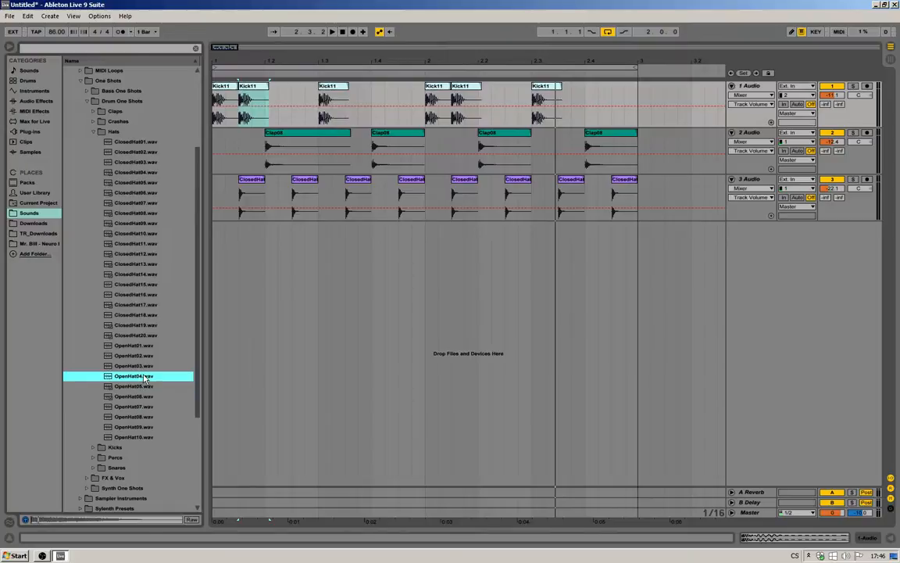
left_click(141, 387)
left_click(145, 366)
left_click(143, 347)
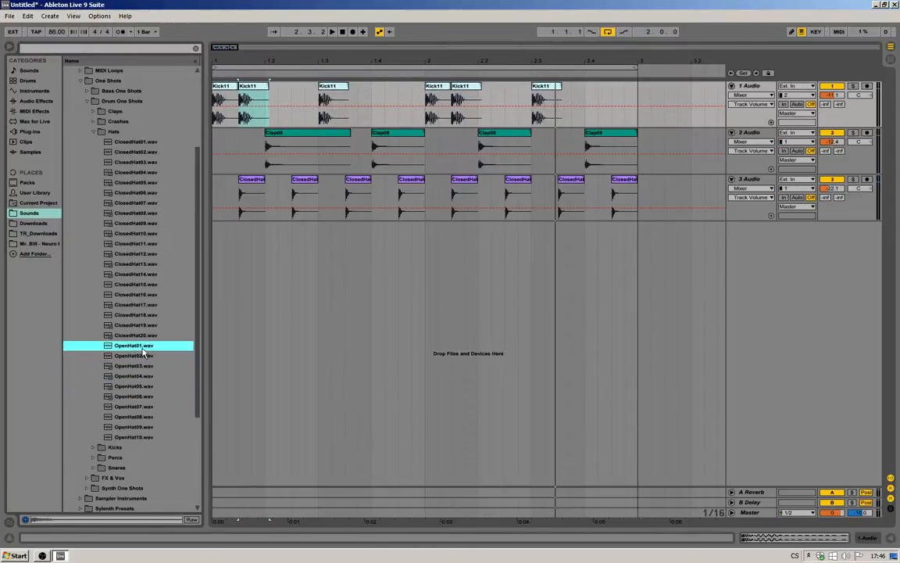
left_click(142, 357)
left_click(127, 427)
left_click(135, 438)
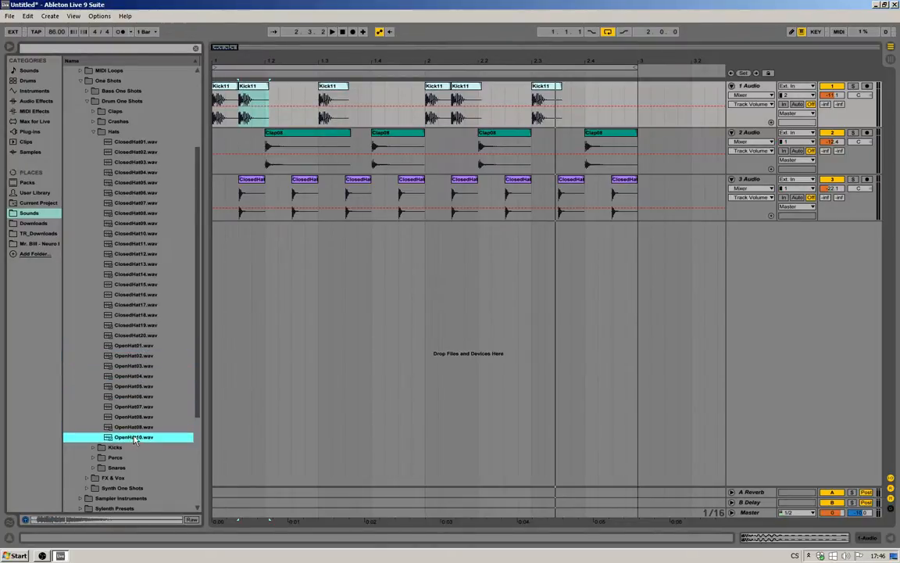
left_click(136, 428)
Place OpenHat09.wav on a new audio track at 1.2.3, set its volume to -19.4 dB, and audition the beat.
left_click_drag(229, 408, 289, 304)
left_click(820, 263)
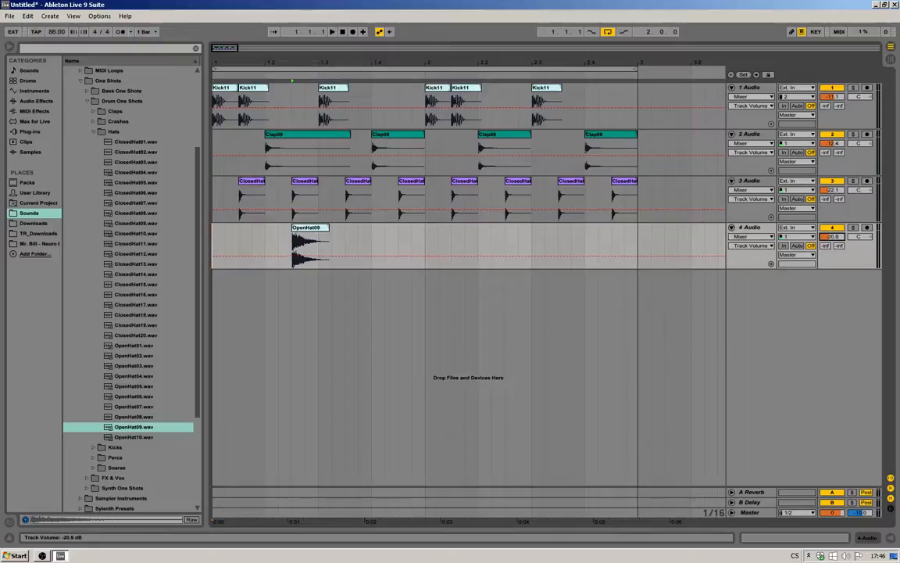
key("space")
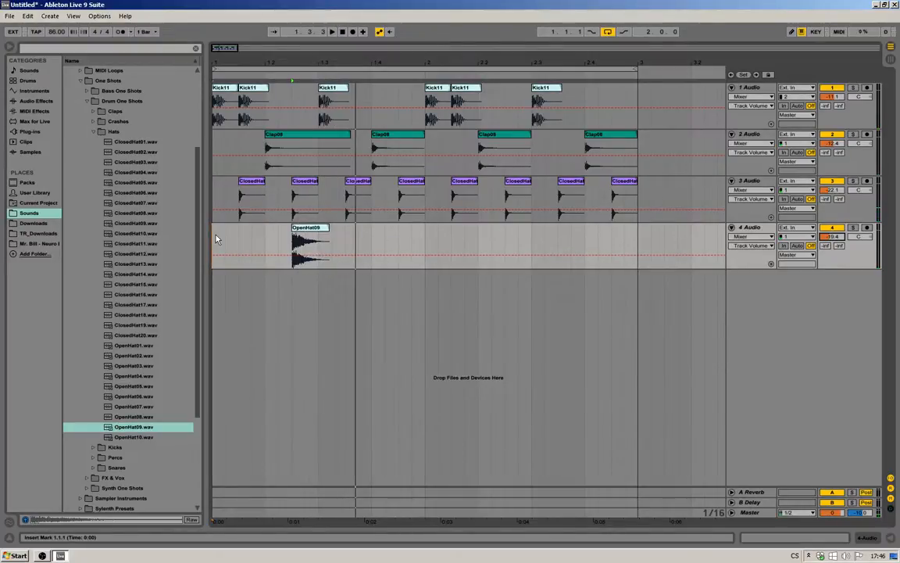
Make a second OpenHat09 clip, trim both clips to half a beat, and position them at 1.4.3 and 2.4.3.
left_click_drag(313, 242, 266, 232)
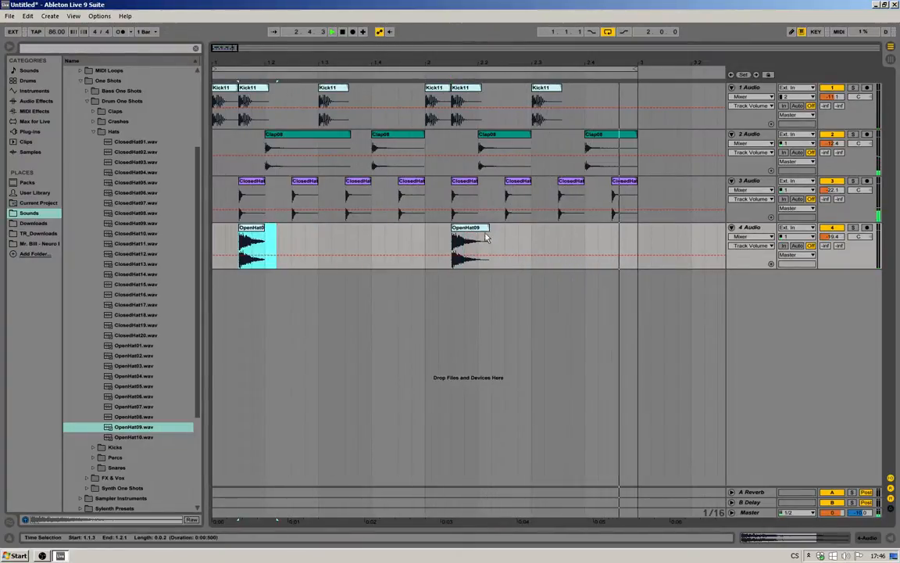
left_click(484, 239)
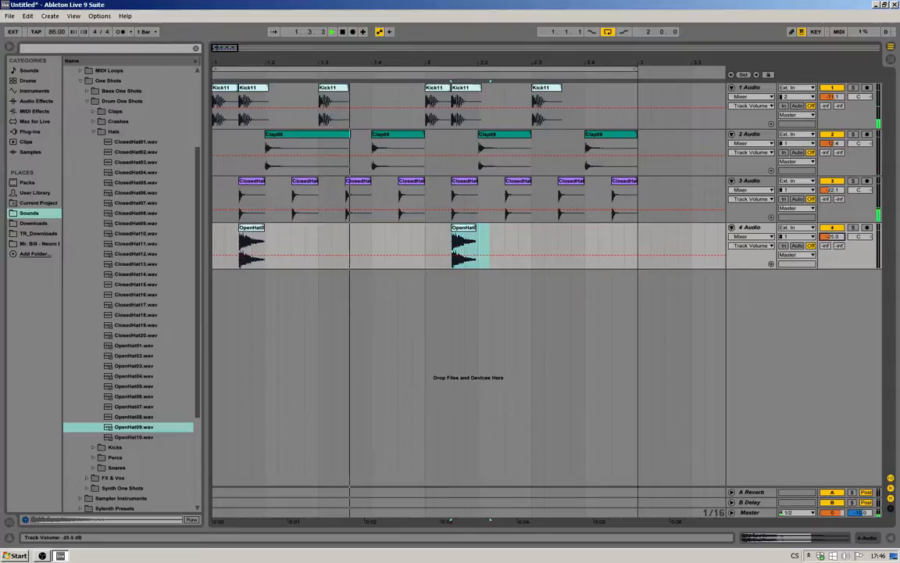
left_click_drag(491, 249, 406, 237)
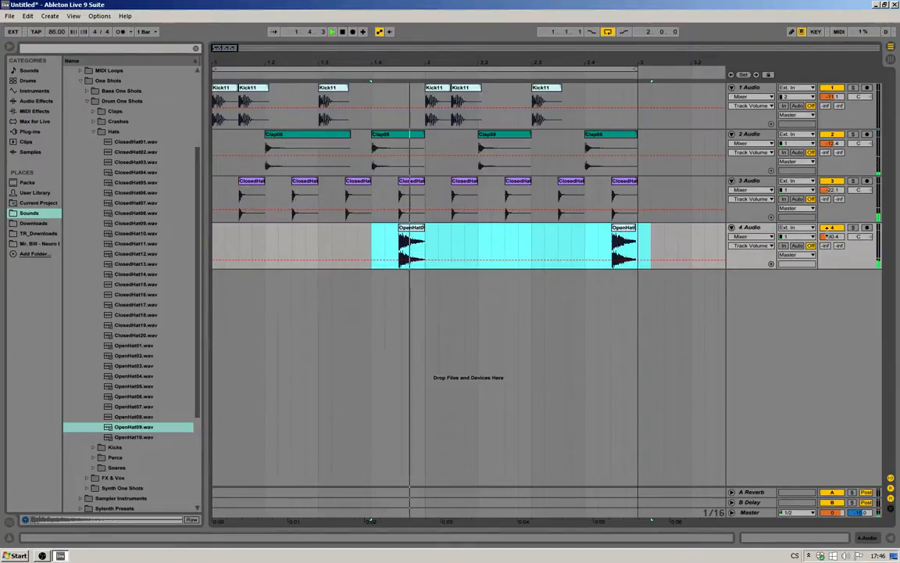
Set the OpenHat09 track's volume to -29.3 dB while the beat plays.
left_click_drag(825, 235, 825, 230)
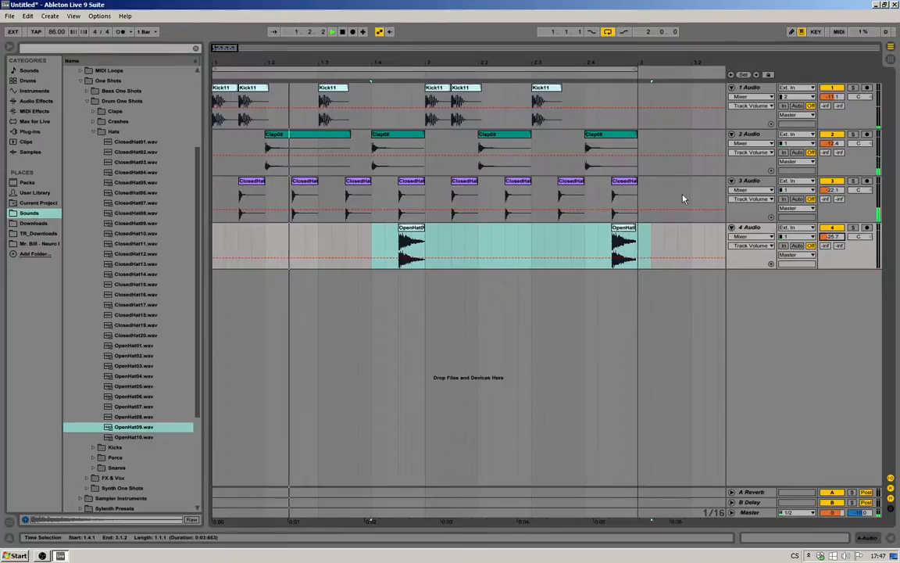
left_click_drag(833, 236, 833, 239)
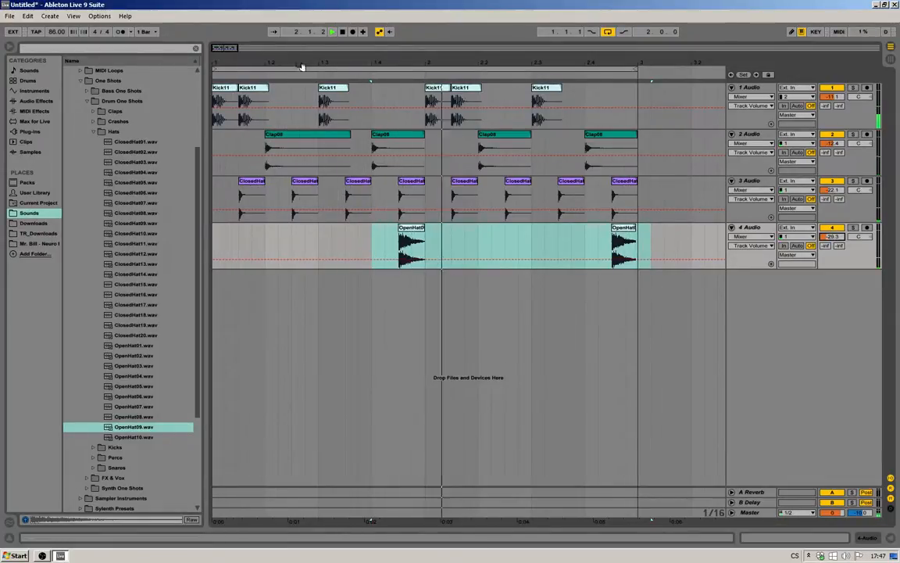
left_click_drag(227, 56, 227, 50)
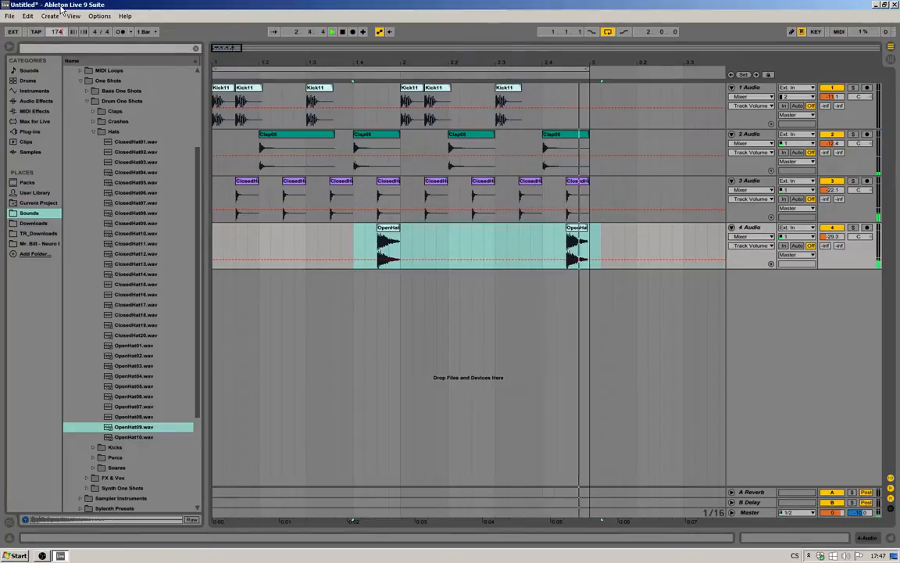
Try a song tempo of 174 BPM and undo the tempo change.
key("Return")
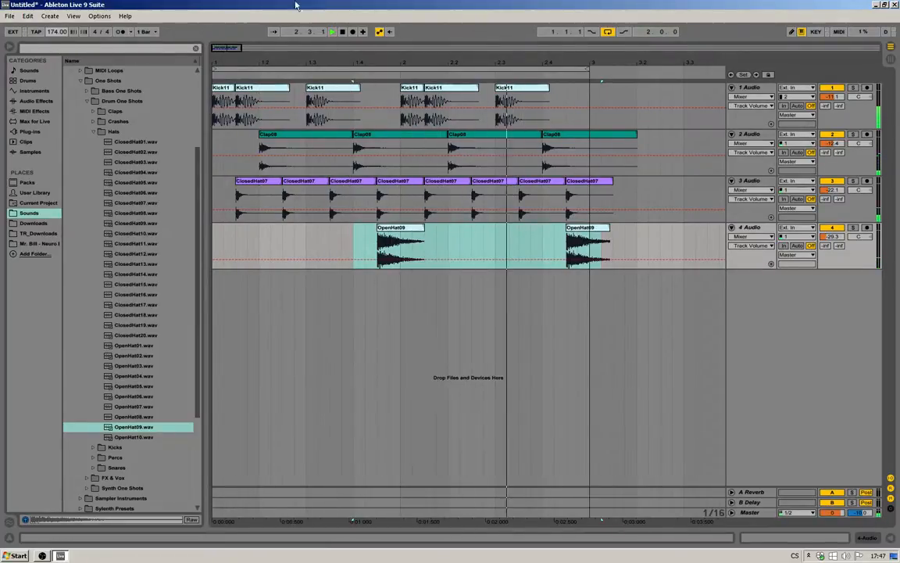
left_click(34, 15)
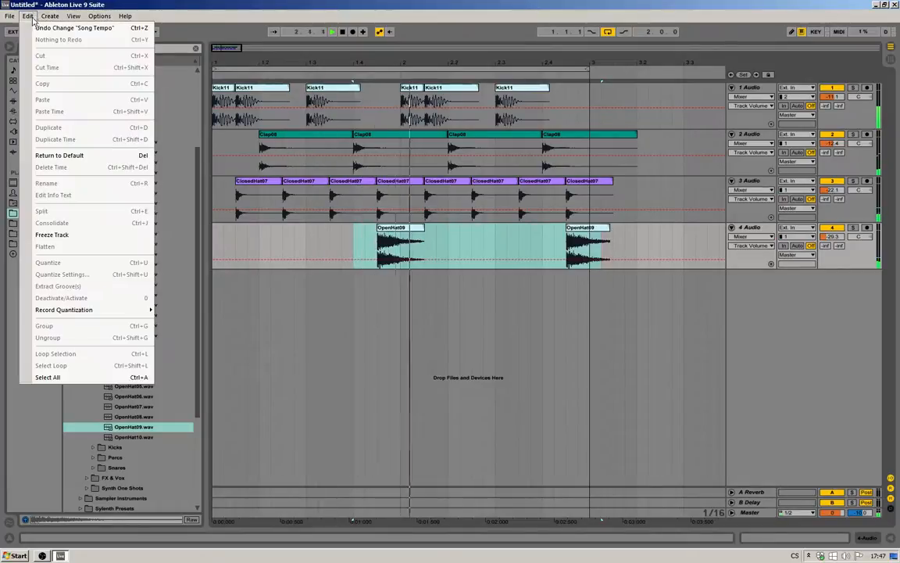
left_click(34, 28)
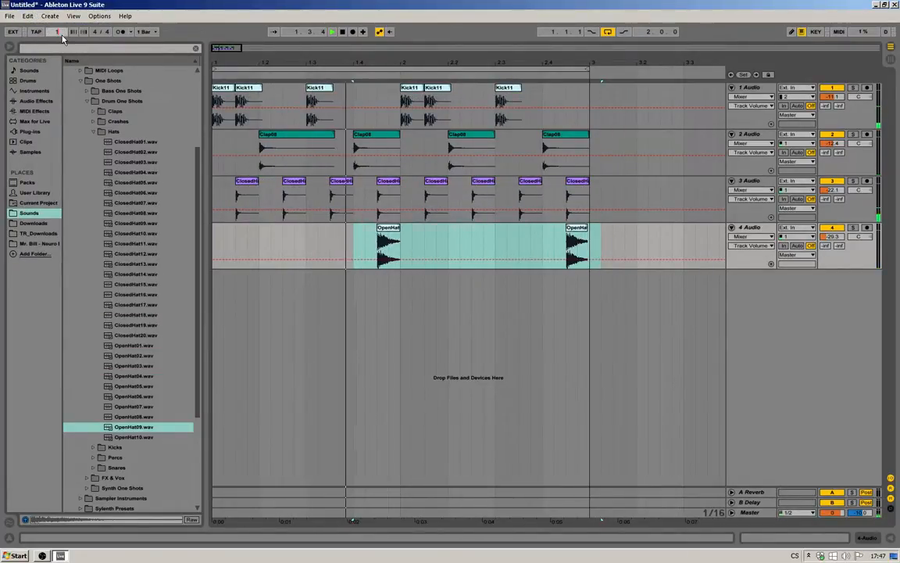
Set the song tempo to 130 BPM and rearrange the Kick11 clips to fall on every beat of the two bars.
key("Return")
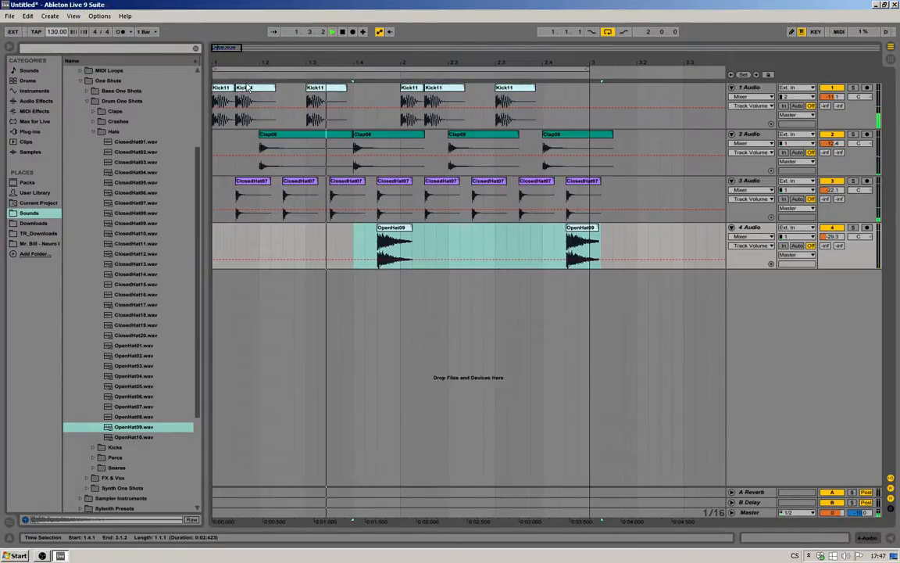
left_click_drag(247, 87, 560, 96)
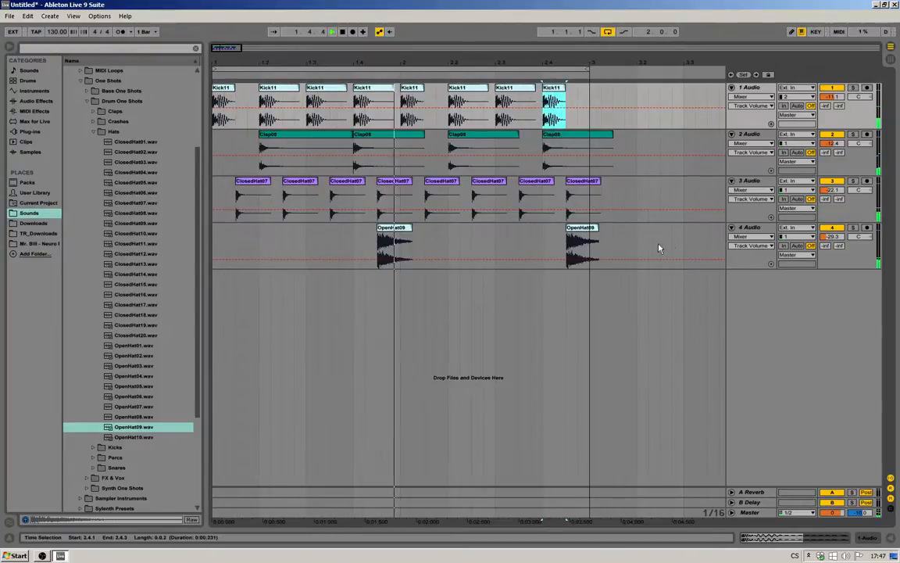
Set the kick track's volume to -9.0 dB and stop playback.
left_click_drag(831, 97, 831, 89)
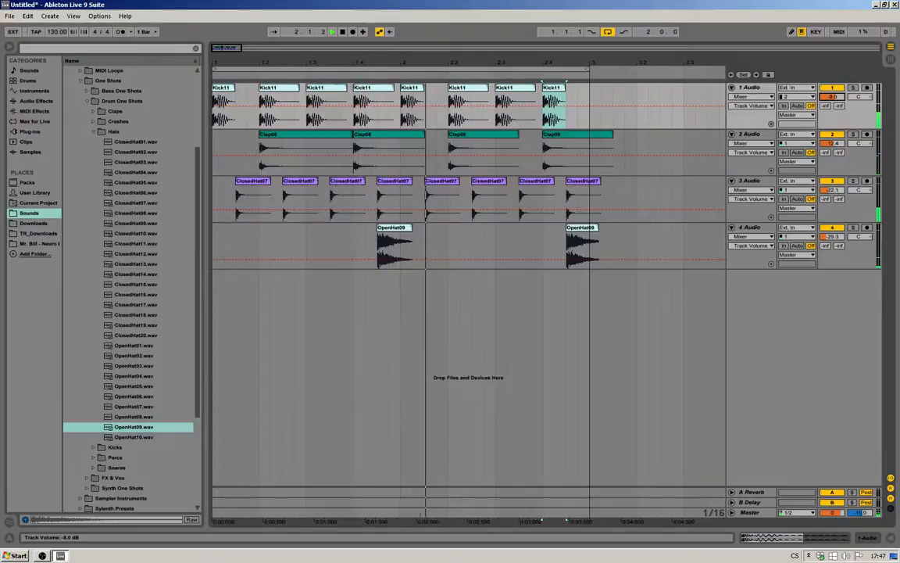
left_click_drag(398, 64, 303, 59)
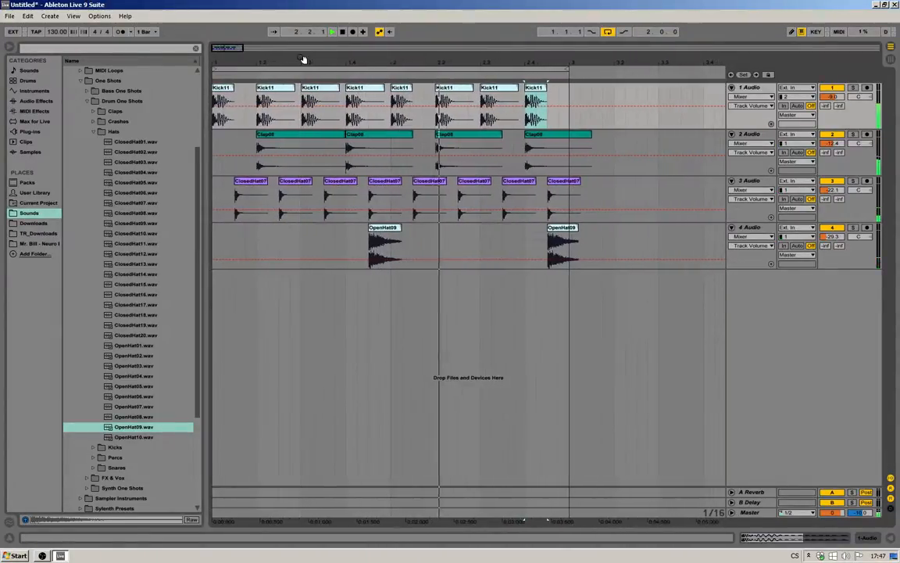
left_click(301, 112)
key("space")
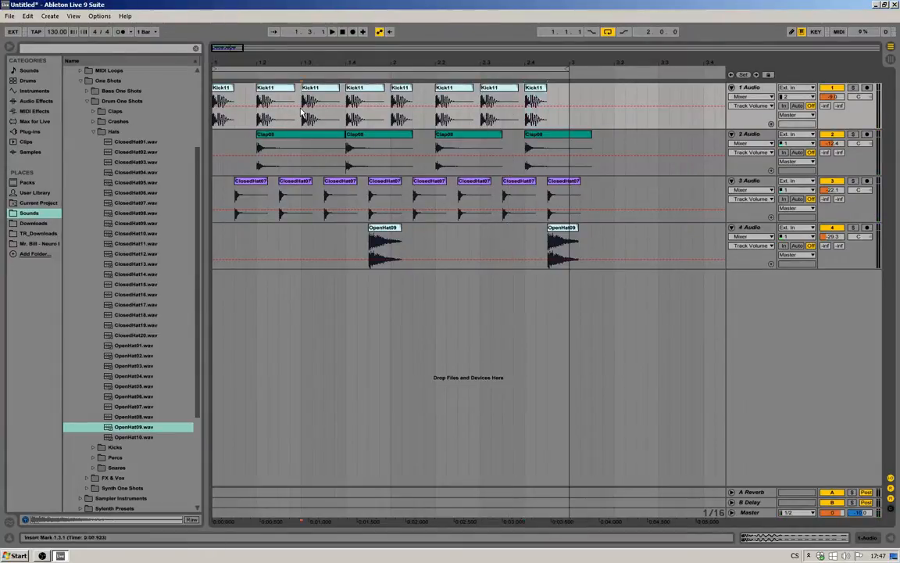
Duplicate the first two beats of the kick track three times to fill the two-bar loop.
left_click_drag(301, 112, 211, 113)
key("ctrl+d")
key("ctrl+d")
key("ctrl+d")
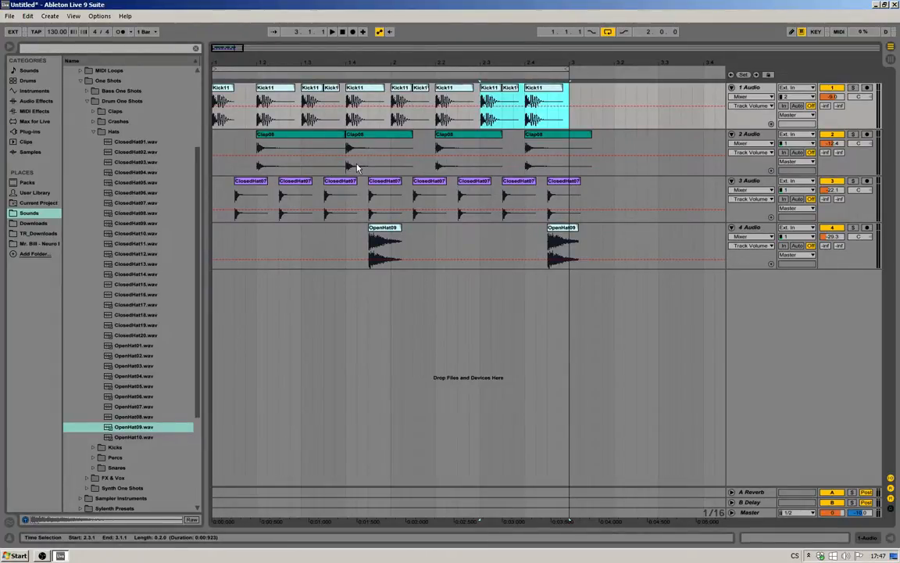
Set the closed hat track's volume to -24.0 dB, trim the first ClosedHat07 clip to about half a beat, and play the loop.
left_click_drag(831, 193, 832, 200)
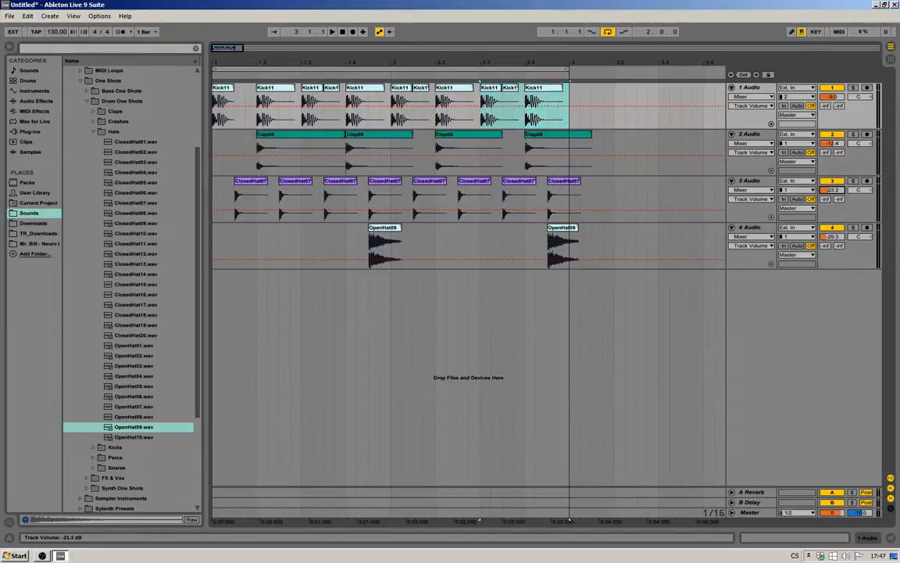
left_click_drag(571, 204, 110, 223)
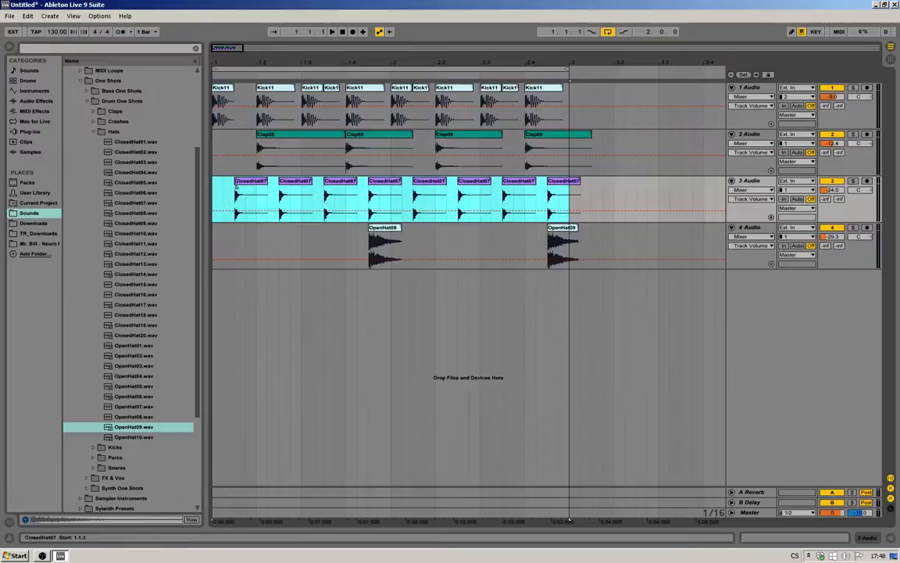
left_click(242, 185)
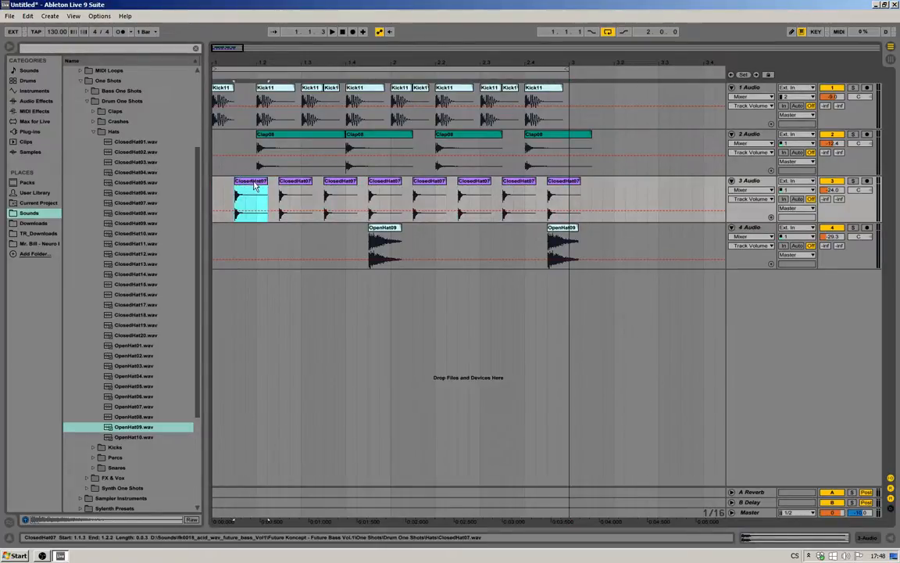
mouse_move(236, 62)
left_mouse_down()
mouse_move(237, 102)
mouse_move(237, 60)
left_mouse_up()
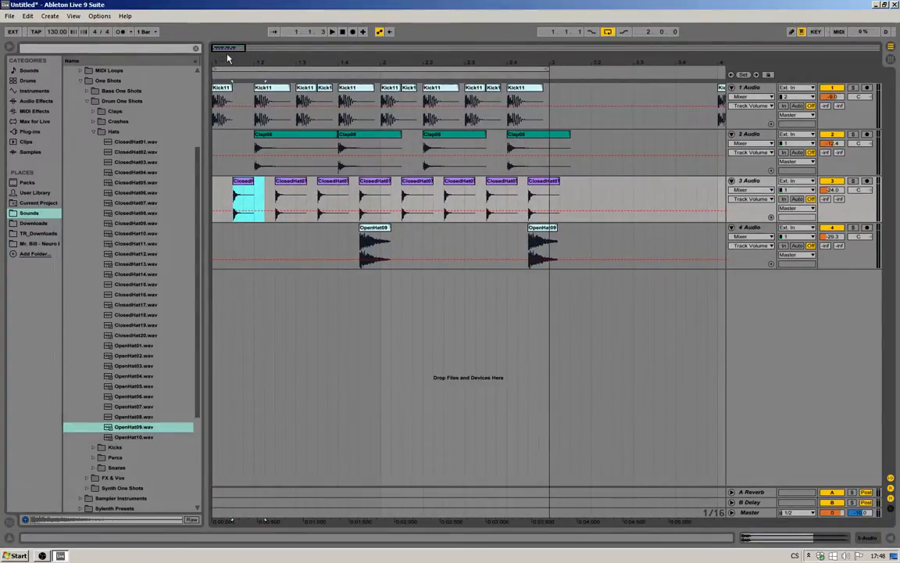
left_click(213, 125)
key("space")
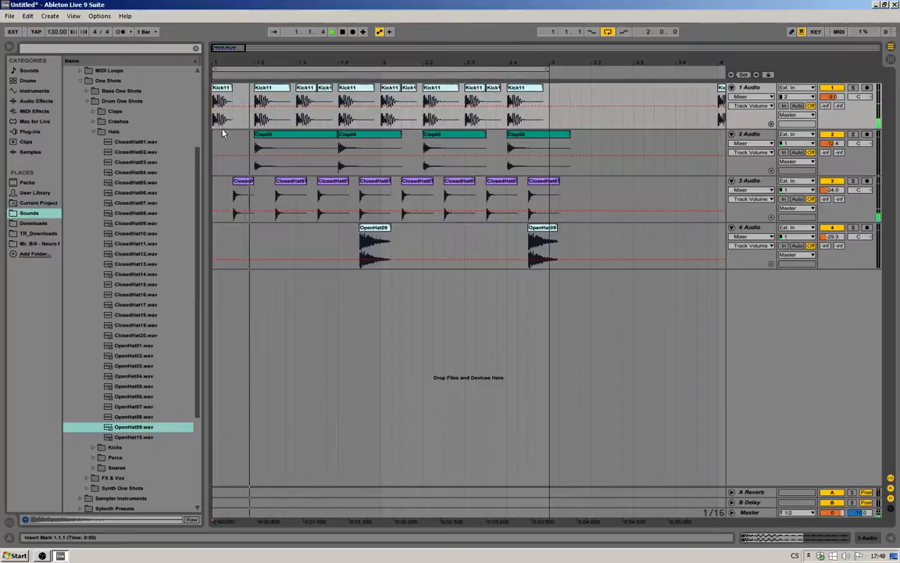
Set the clip gain of the ClosedHat07 clip at 1.2.3 to -6.72 dB.
left_click_drag(231, 63, 230, 139)
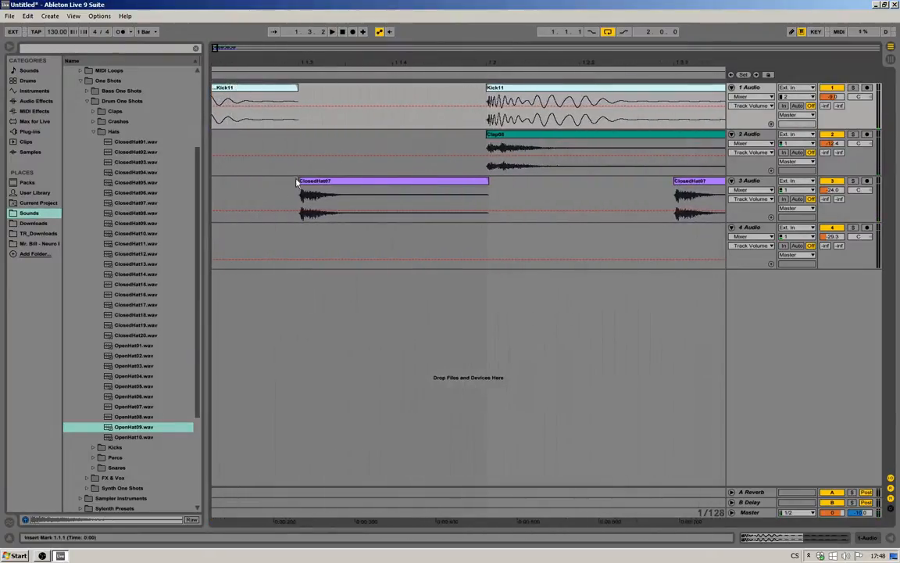
left_click(300, 181)
left_click_drag(297, 65, 297, 86)
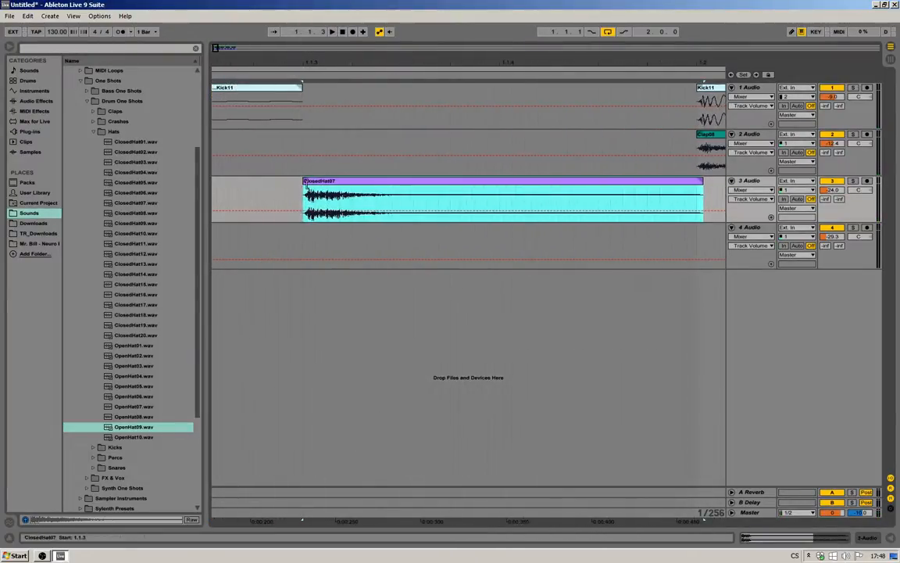
left_click_drag(310, 184, 336, 191)
left_click_drag(377, 59, 220, 67)
double_click(427, 181)
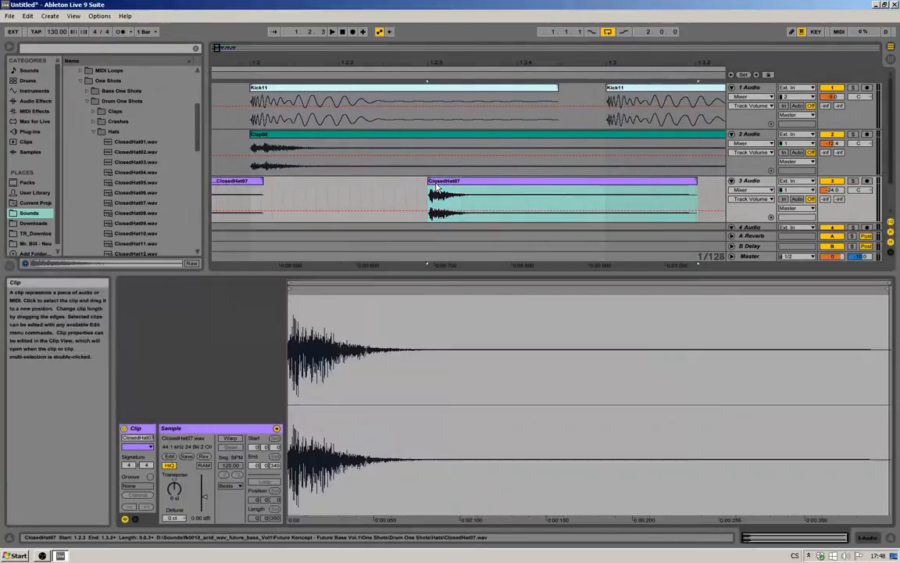
left_click_drag(204, 497, 204, 512)
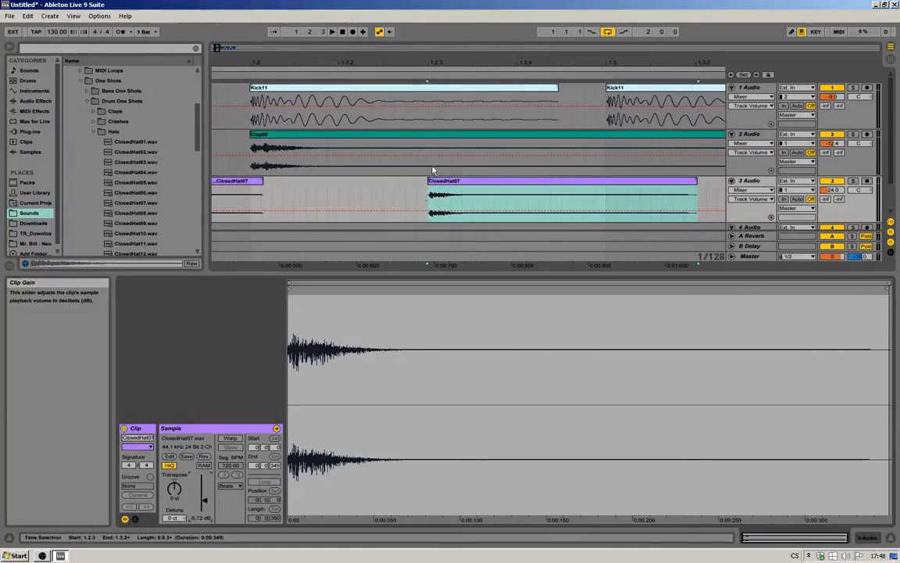
Set the clip gain of the ClosedHat07 at 1.4.3 to 1.23 dB, adjust the one at 1.3.3, and audition the loop from the start.
left_click_drag(517, 64, 196, 50)
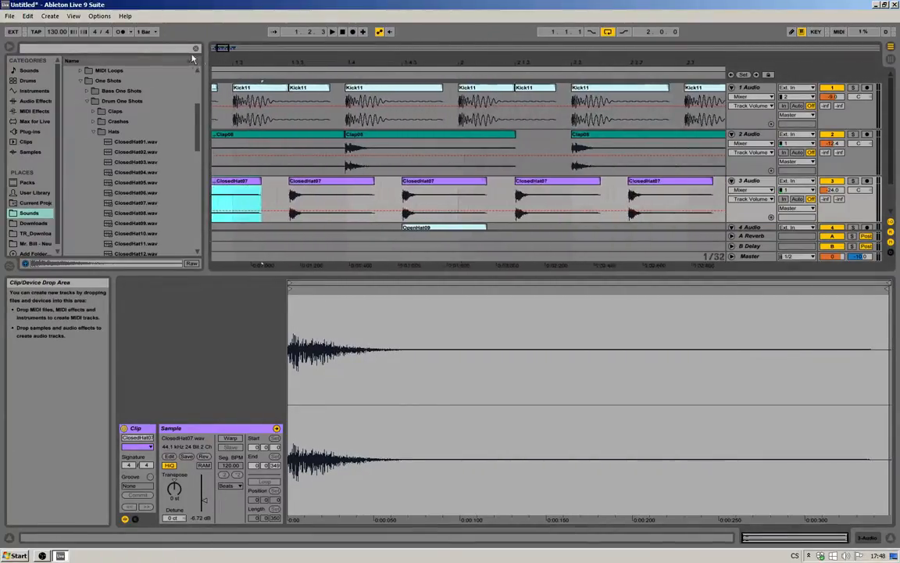
left_click(451, 195)
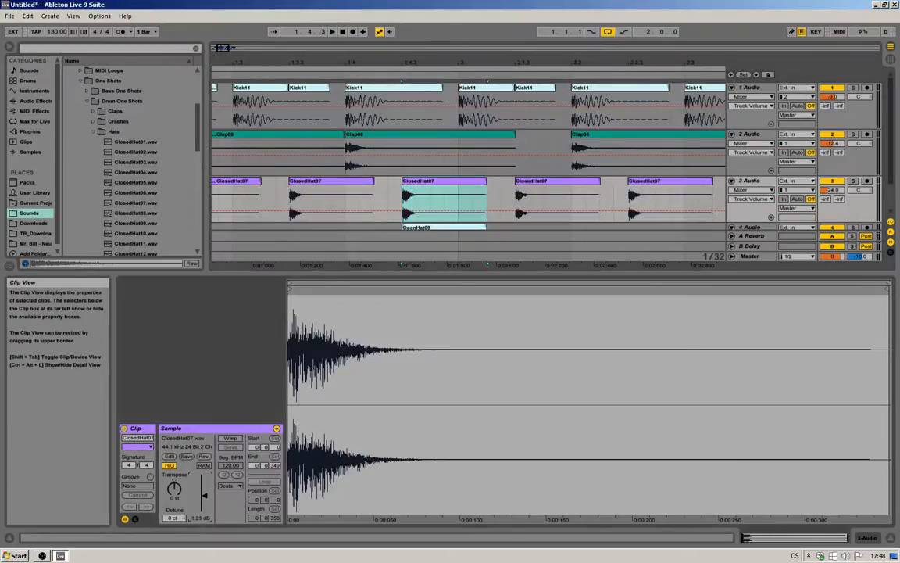
left_click(331, 199)
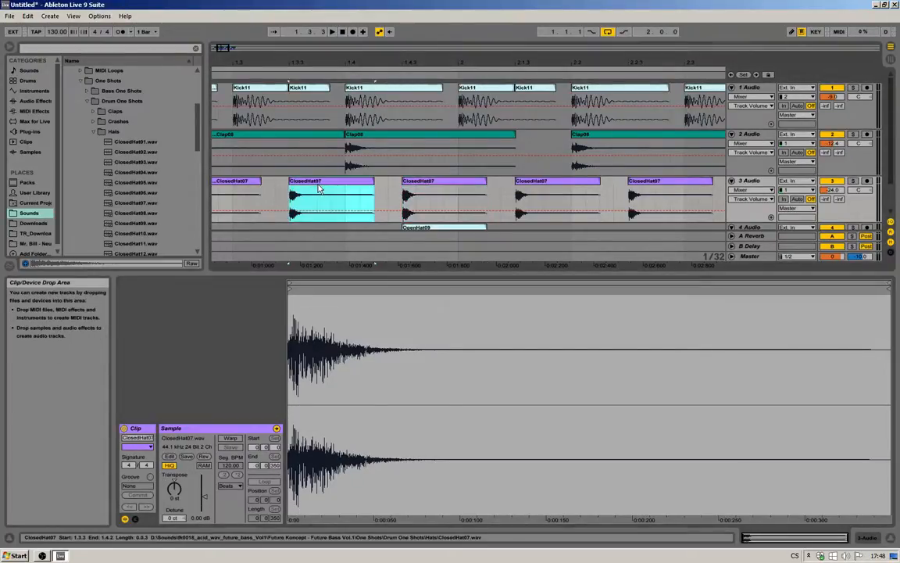
left_click_drag(204, 496, 230, 399)
left_click_drag(290, 67, 297, 188)
left_click_drag(374, 60, 282, 64)
left_click(218, 200)
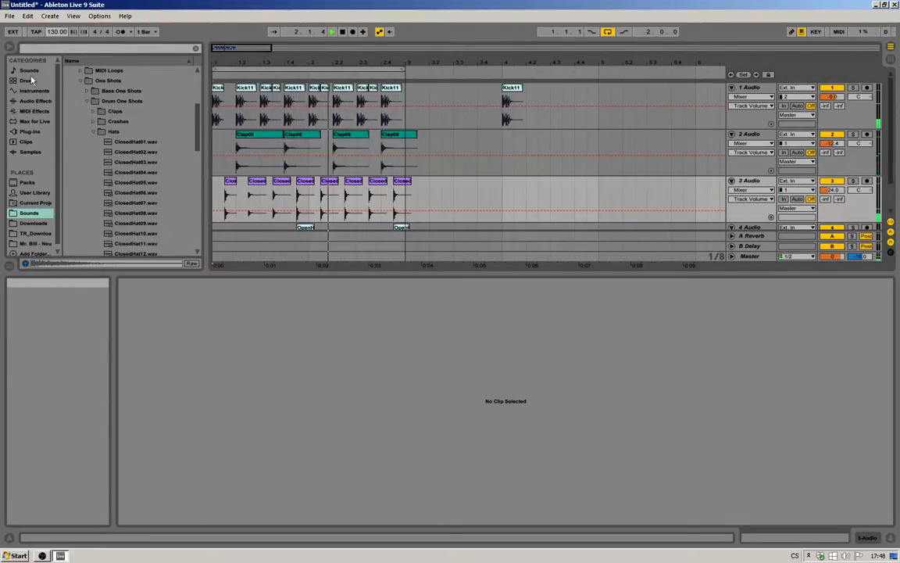
Select the closed hat track and browse the audio effects, looking at EQ Eight, Auto Filter and Auto Pan.
left_click(753, 184)
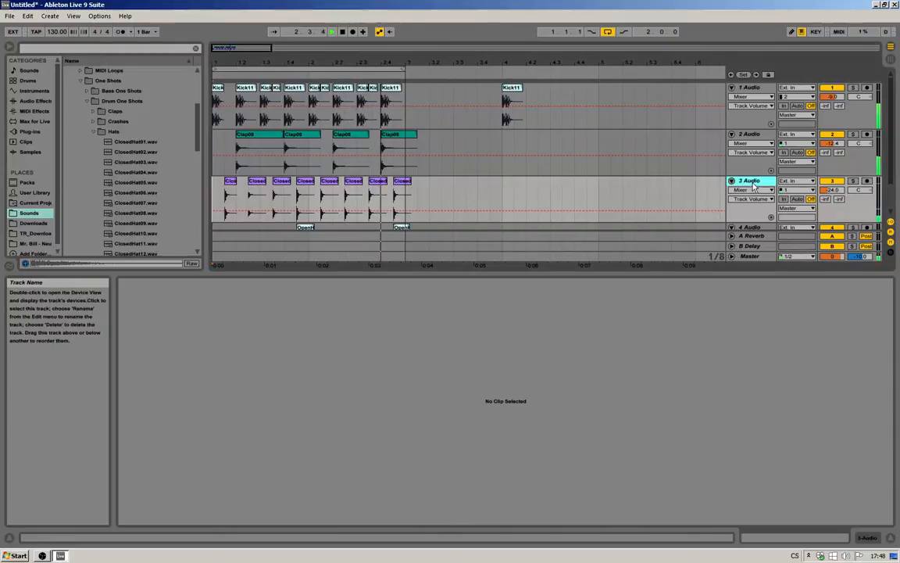
left_click(36, 101)
left_click_drag(61, 101, 83, 114)
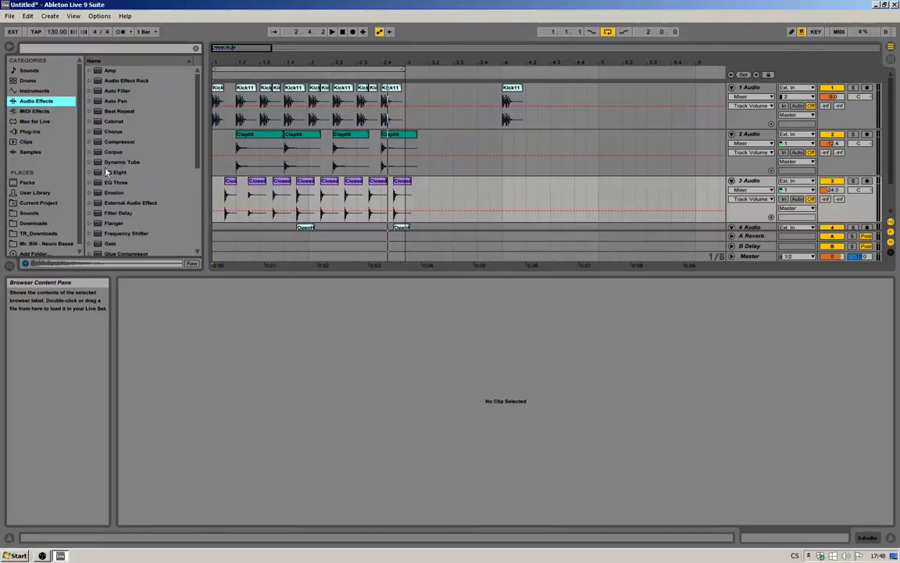
left_click(180, 172)
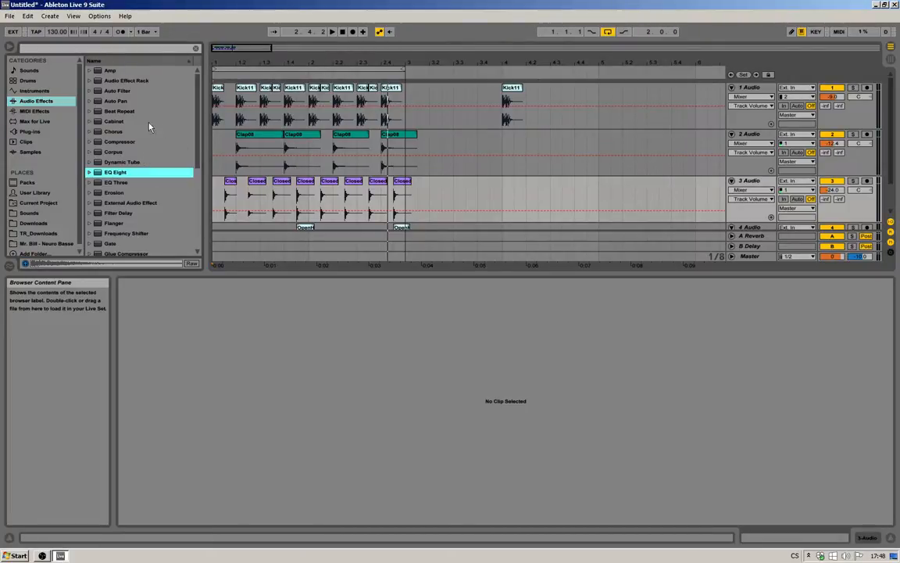
left_click(118, 91)
left_click(118, 101)
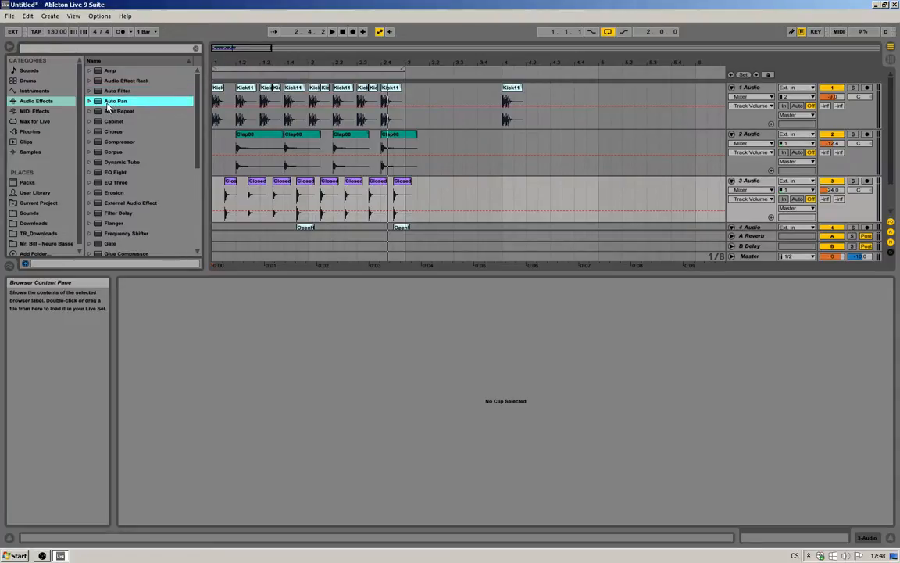
scroll(316, 192, "down", 1)
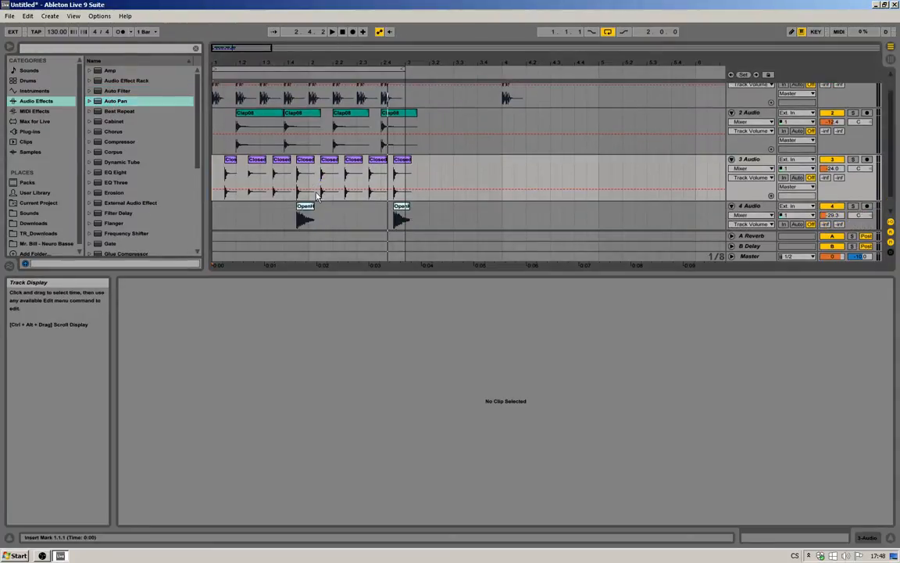
Add Auto Pan to the closed hat track and set its Amount to 61.1%.
left_click(113, 102)
key("Return")
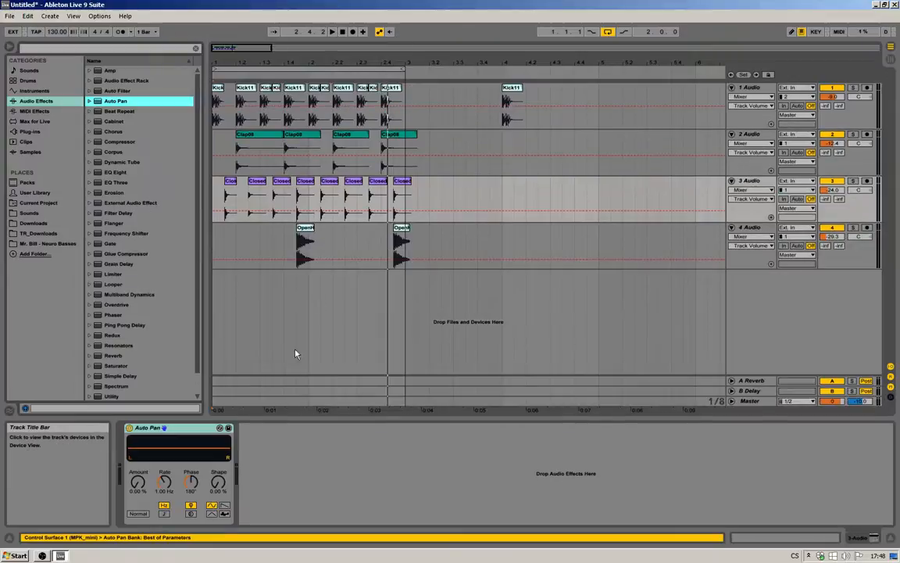
left_click_drag(138, 481, 137, 380)
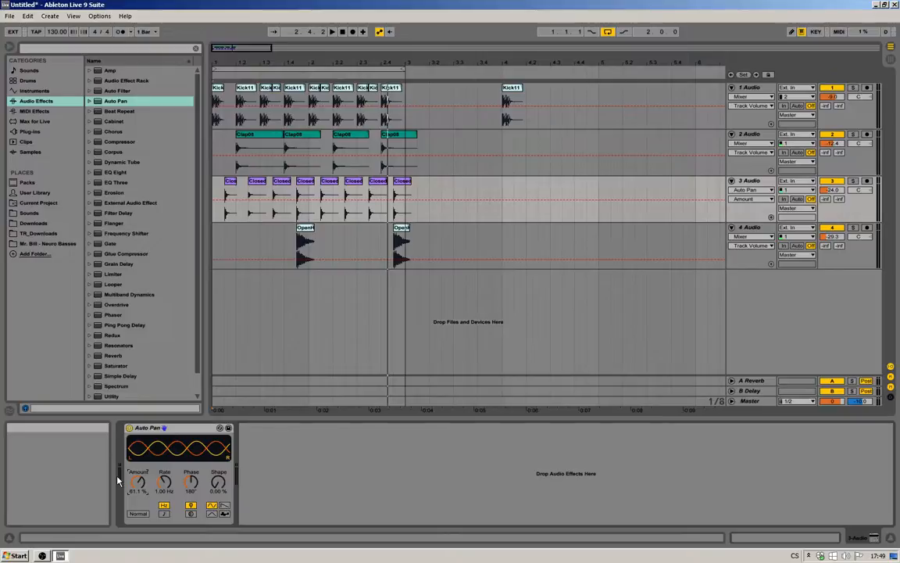
Play the loop and set the closed hat track's volume to -15.4 dB and the clap track's to -11.6 dB.
key("space")
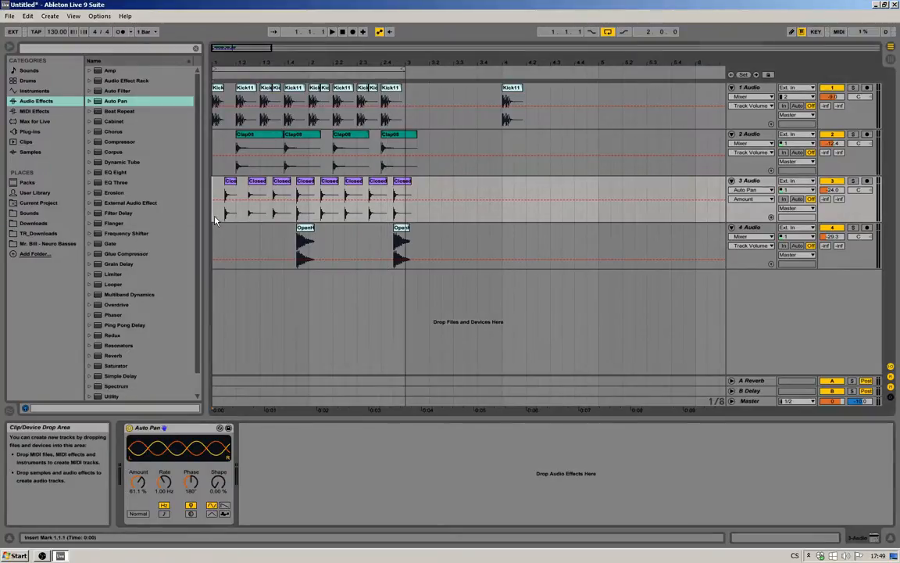
left_click_drag(836, 191, 836, 159)
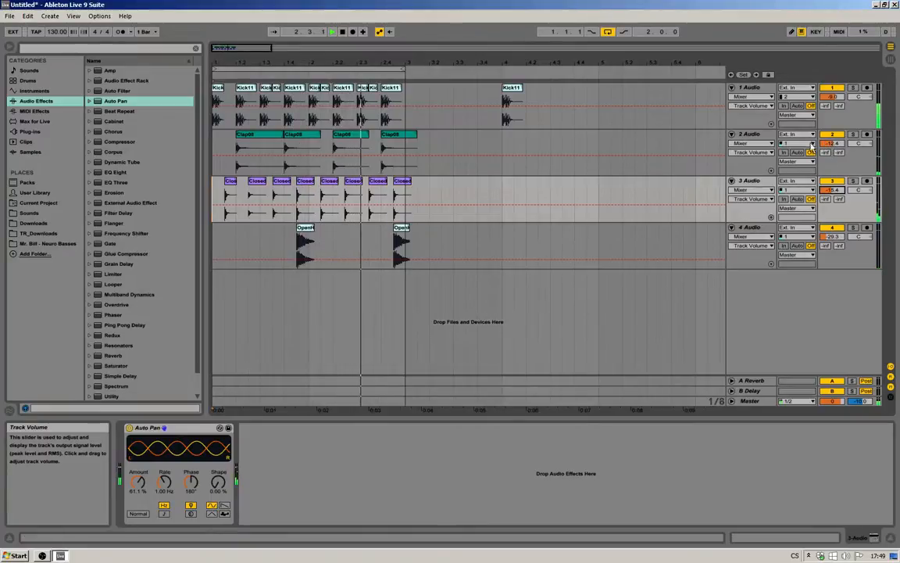
left_click_drag(830, 144, 830, 143)
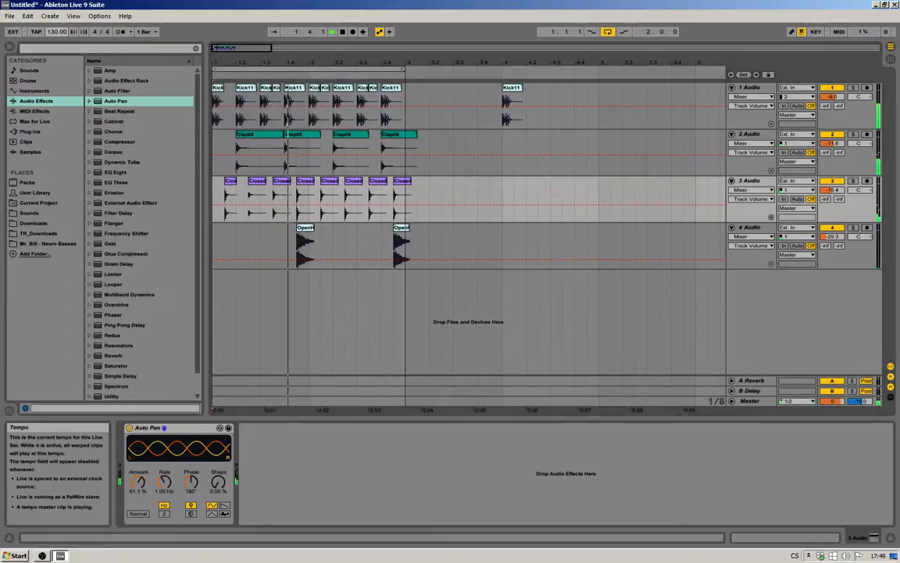
Set the tempo to 86 BPM for the playing loop.
left_click_drag(53, 34, 52, 61)
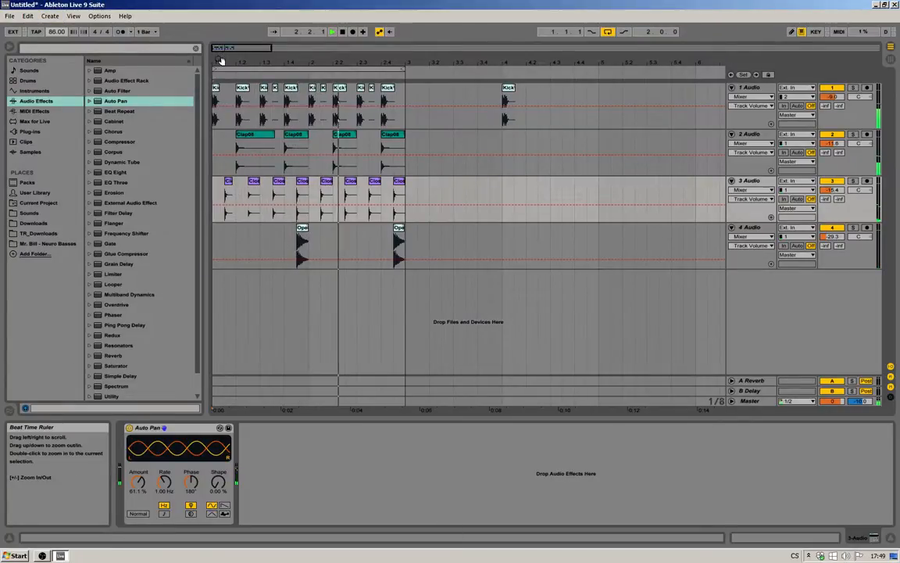
left_click_drag(222, 62, 225, 87)
Duplicate the closed hat track and shift all the copied clips earlier so the first one starts at 1.1.1.
right_click(749, 181)
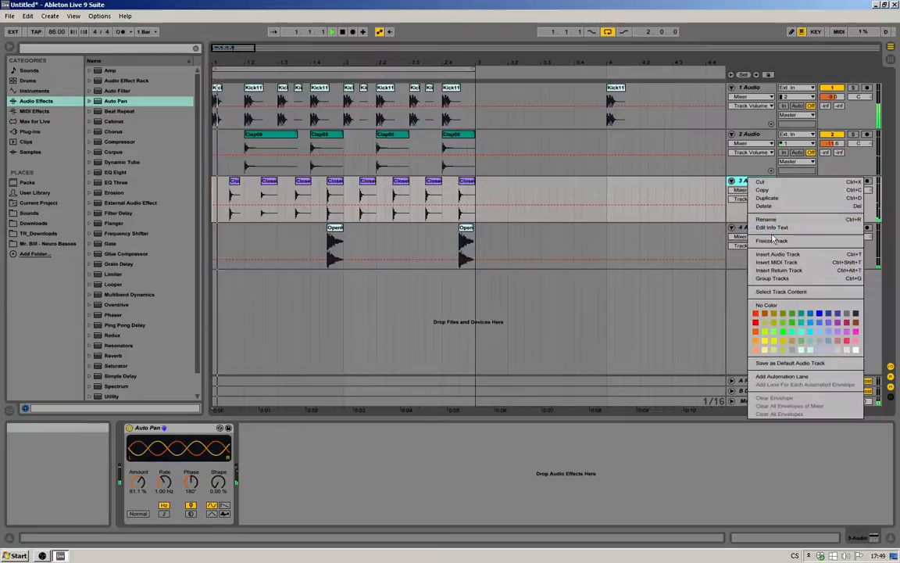
left_click(755, 182)
right_click(759, 183)
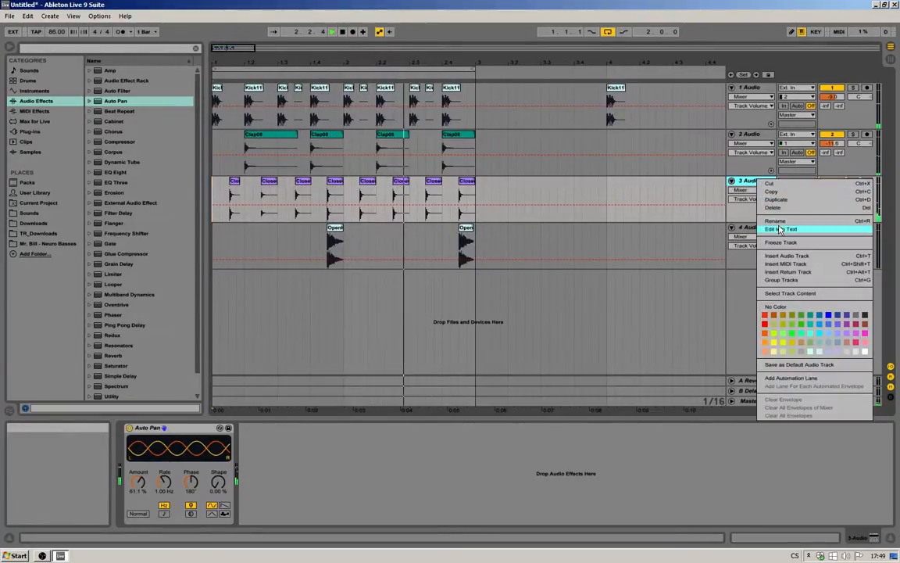
left_click(777, 199)
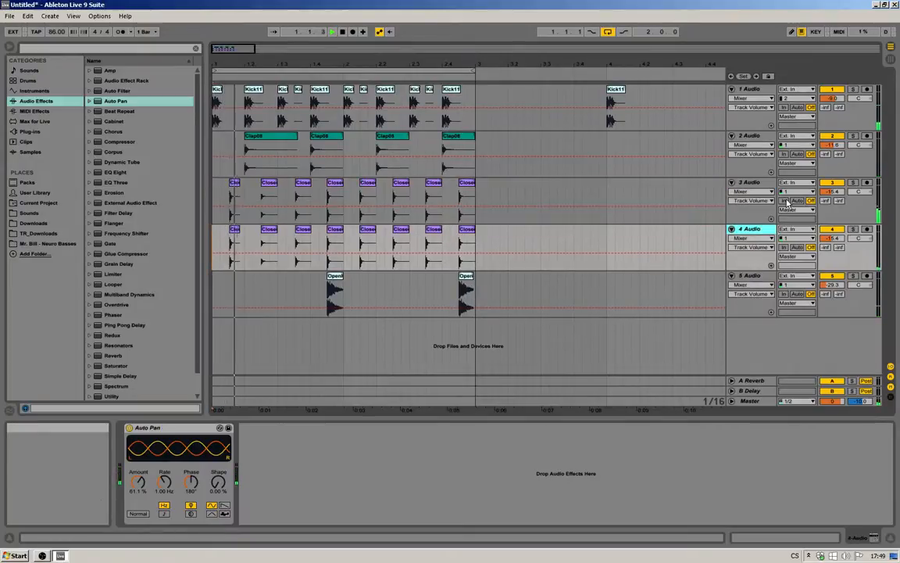
left_click_drag(477, 246, 218, 243)
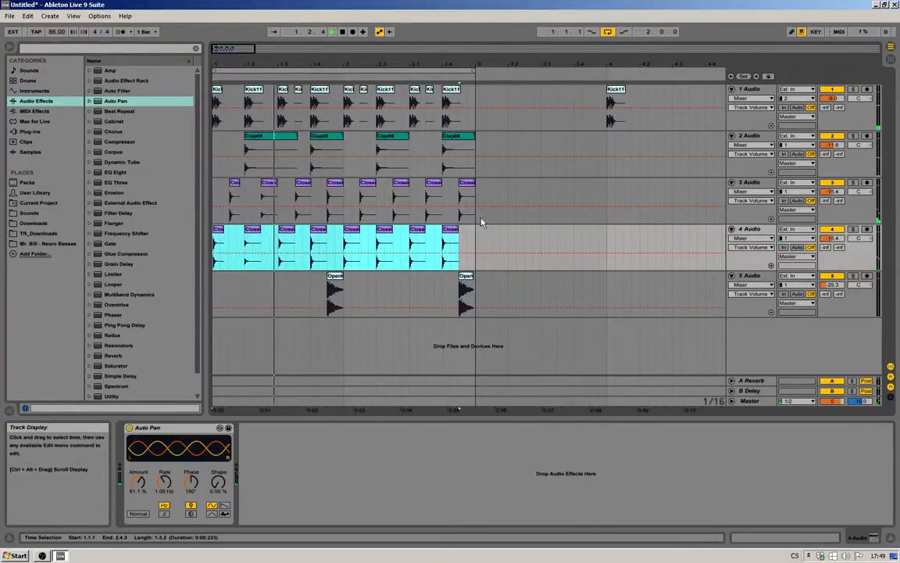
Solo the duplicated hat track and transpose its last ClosedHat07 clip at 2.4.1 up 8 semitones, auditioning lower pitches as well.
left_click(418, 236)
double_click(450, 233)
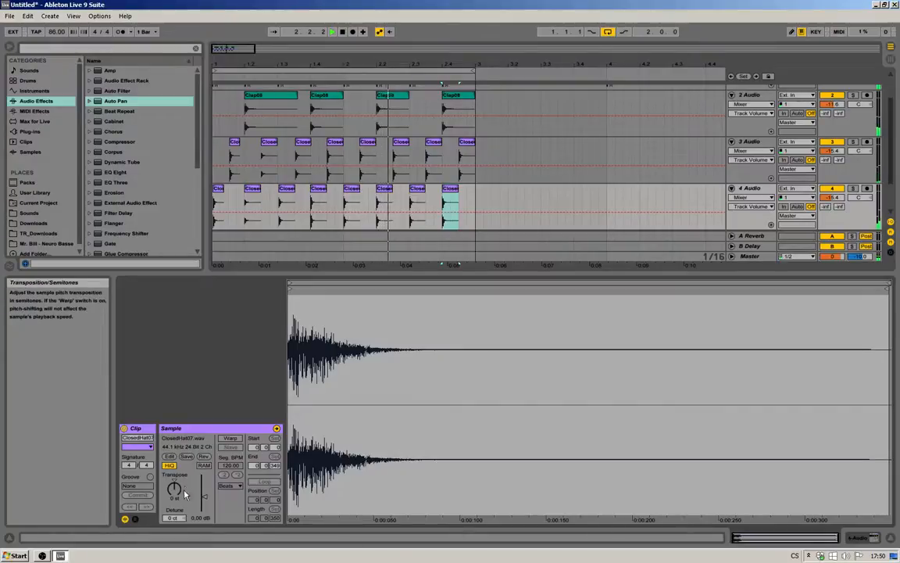
left_click_drag(175, 488, 176, 488)
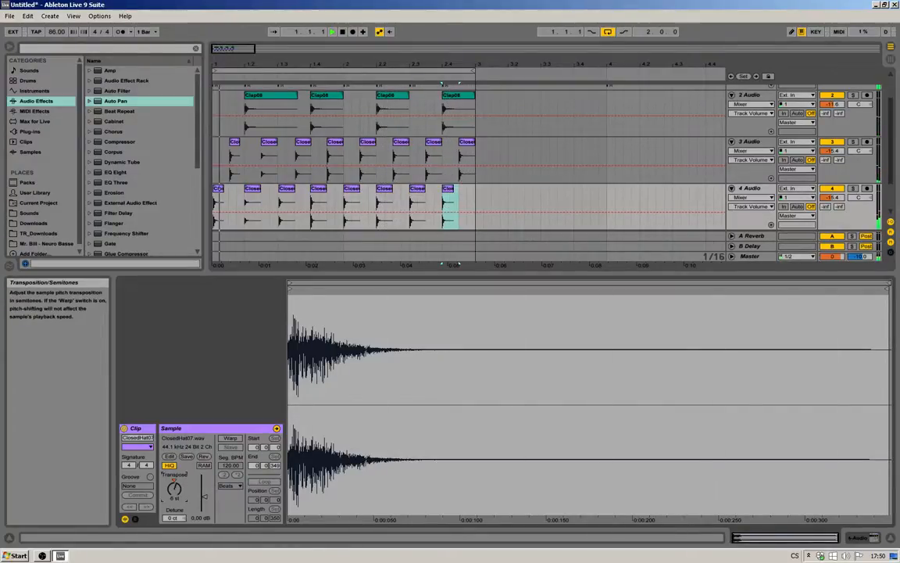
key("space")
left_click(853, 189)
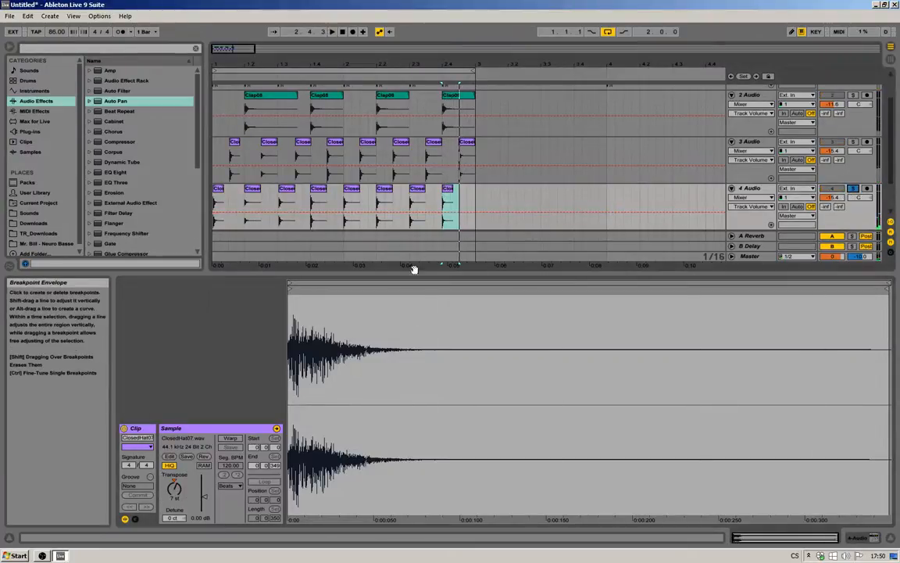
left_click_drag(175, 489, 175, 467)
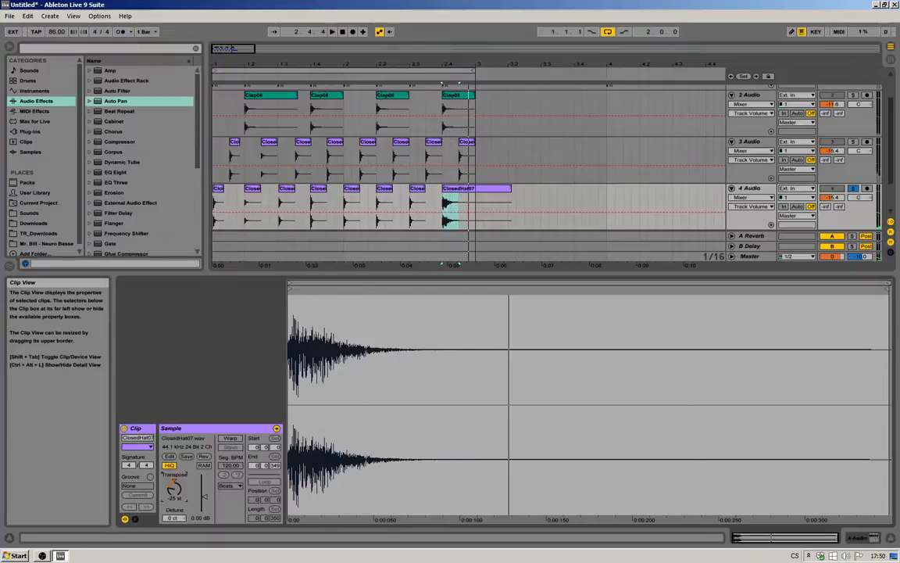
left_click_drag(175, 489, 175, 479)
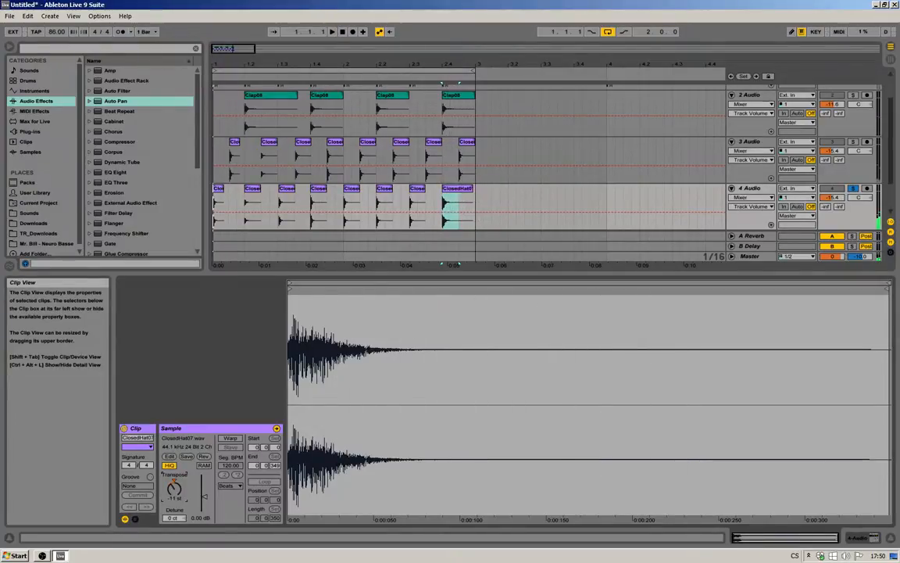
left_click_drag(175, 488, 175, 477)
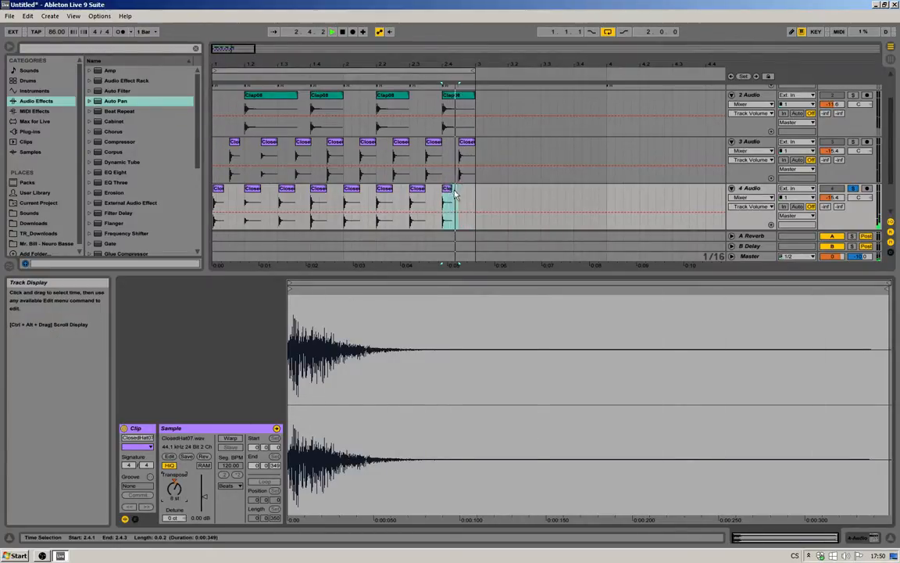
Delete the other clips on the duplicated hat track and move the transposed clip to 1.1.1.
left_click_drag(434, 205, 215, 205)
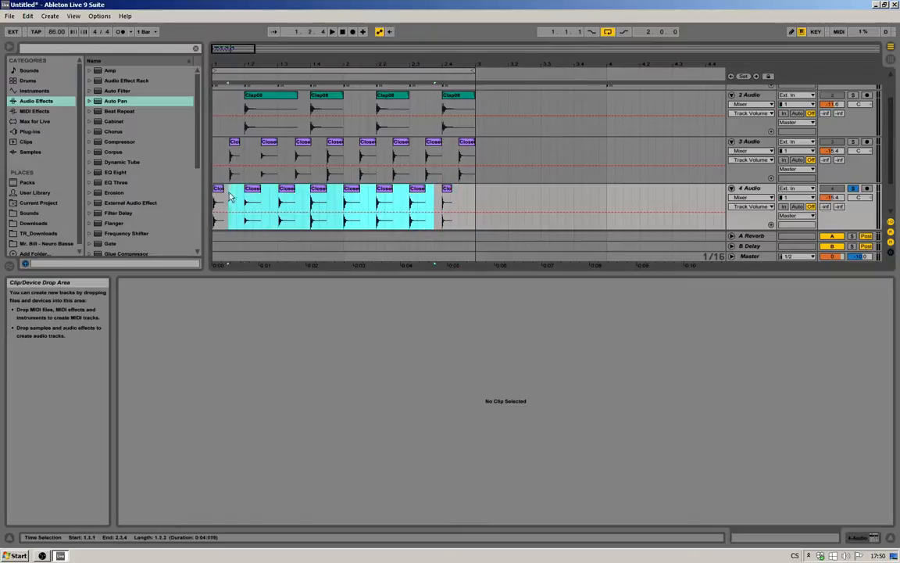
key("Delete")
left_click_drag(447, 188, 207, 200)
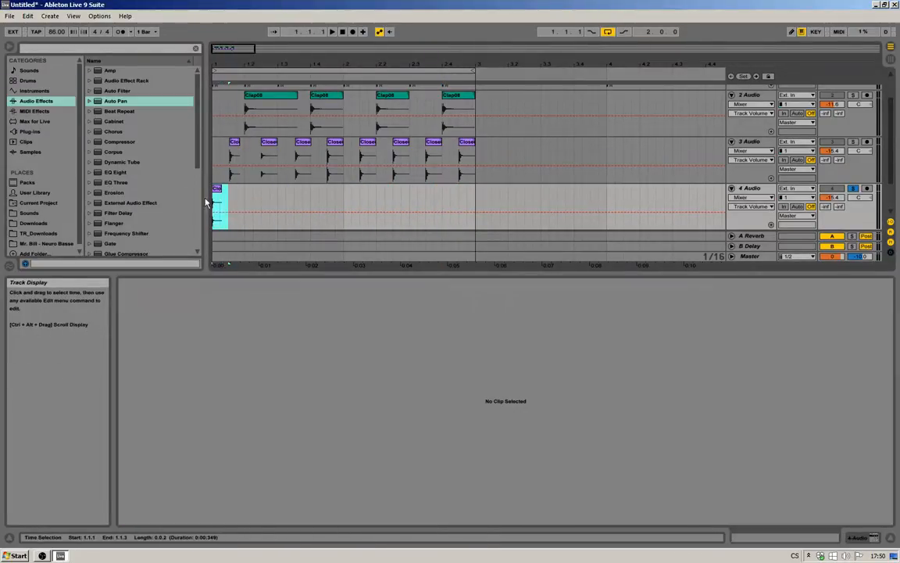
Duplicate the transposed hat clip with its half-beat time selection repeatedly until the copies fill both bars of the loop.
key("ctrl+d")
key("ctrl+d")
key("ctrl+d")
key("ctrl+d")
key("ctrl+d")
key("ctrl+d")
key("ctrl+d")
key("ctrl+d")
key("ctrl+d")
key("ctrl+d")
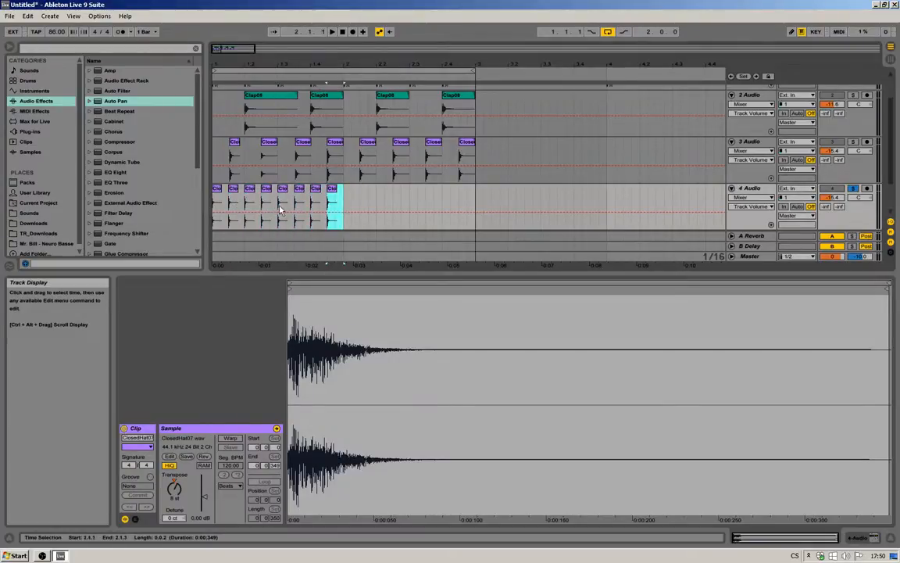
key("ctrl+d")
key("ctrl+d")
key("ctrl+d")
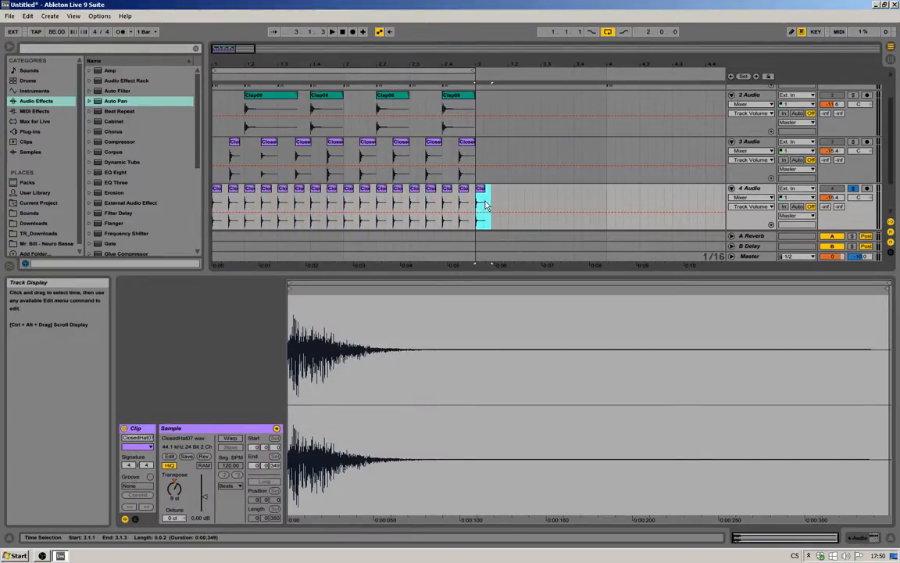
Cut the surplus hat clip at 3.1.1, just past the end of the loop.
right_click(481, 193)
left_click(494, 202)
right_click(482, 190)
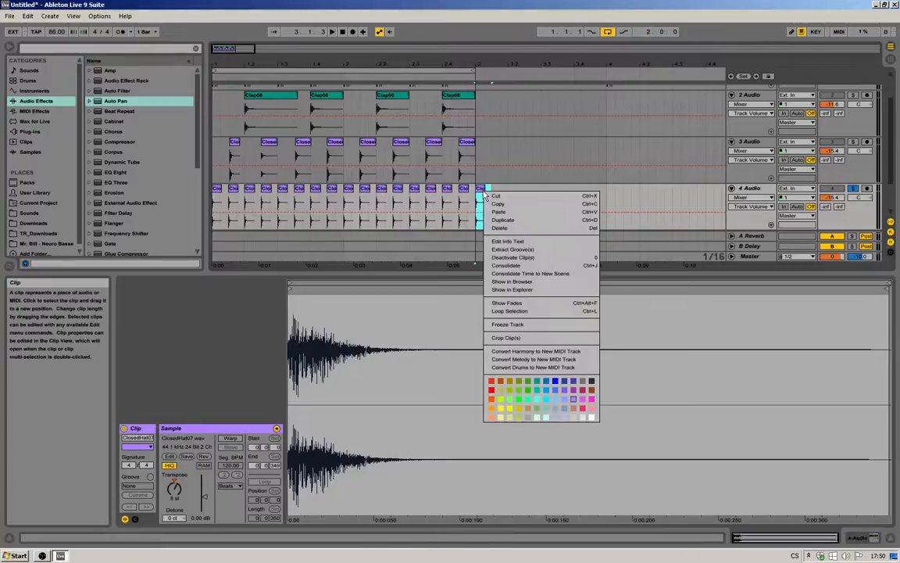
left_click(494, 196)
Unsolo the duplicated hat track, set its volume to -12.4 dB, and audition the full loop from the start.
left_click(214, 205)
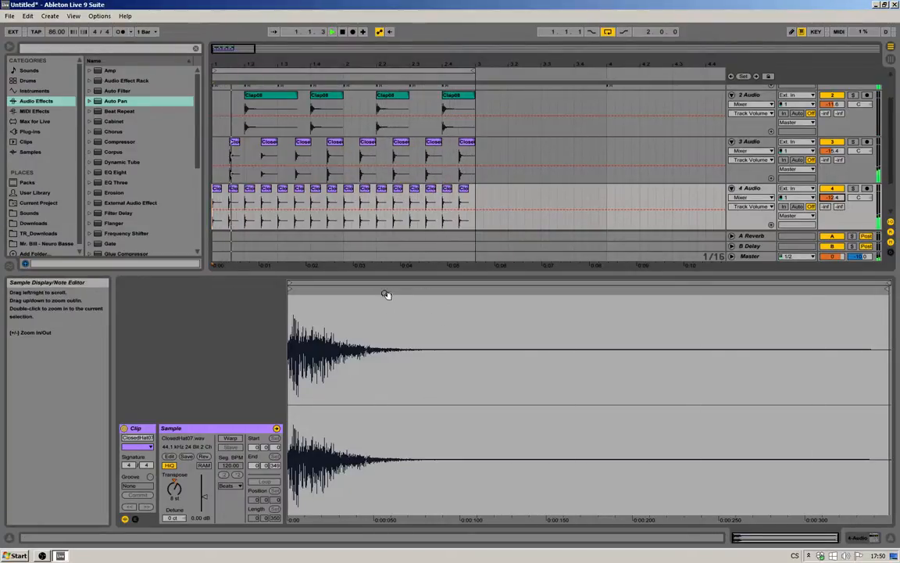
key("ctrl+alt+l")
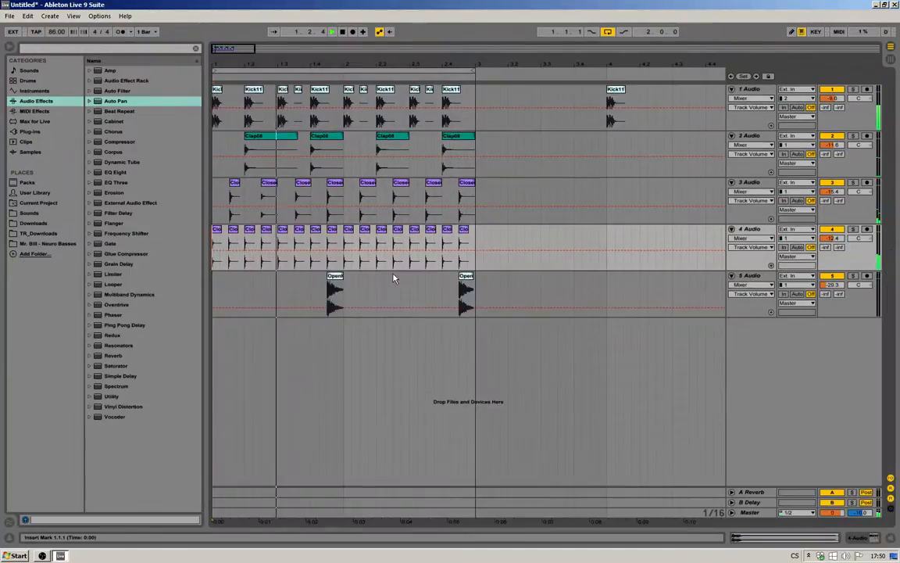
Set the tempo back to 130 BPM.
left_click(52, 31)
type("130")
key("Return")
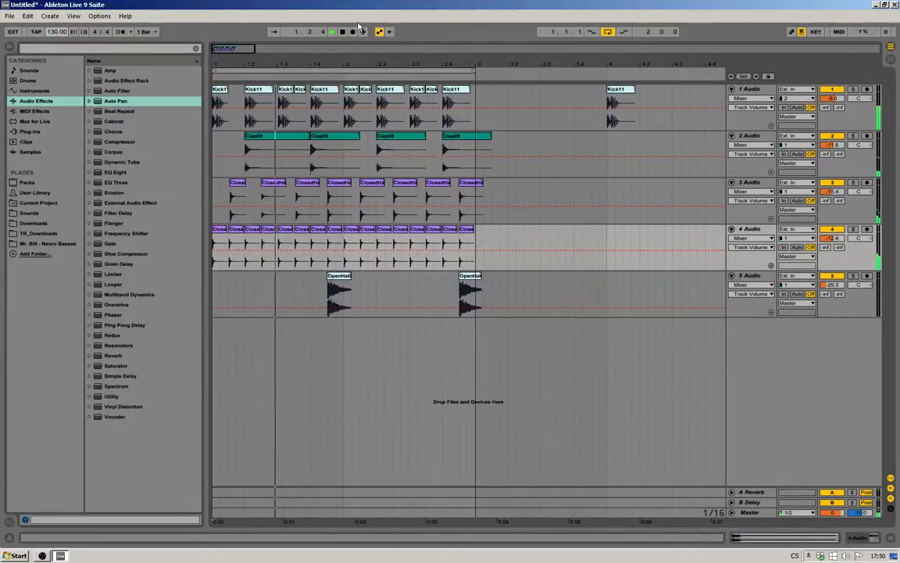
Shorten the last Clap08 clip and the last open hat clip so both end at the loop end, 3.1.1.
left_click_drag(491, 135, 475, 135)
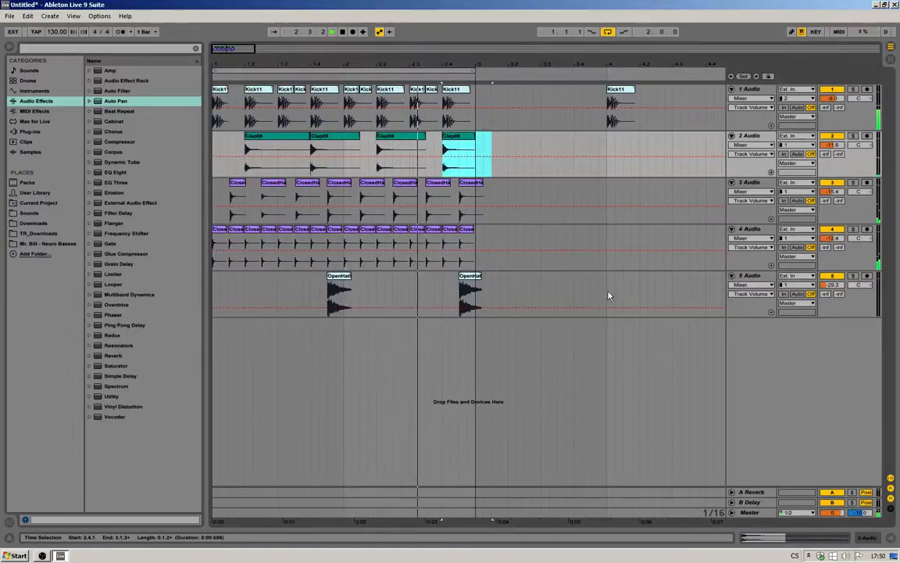
right_click(756, 334)
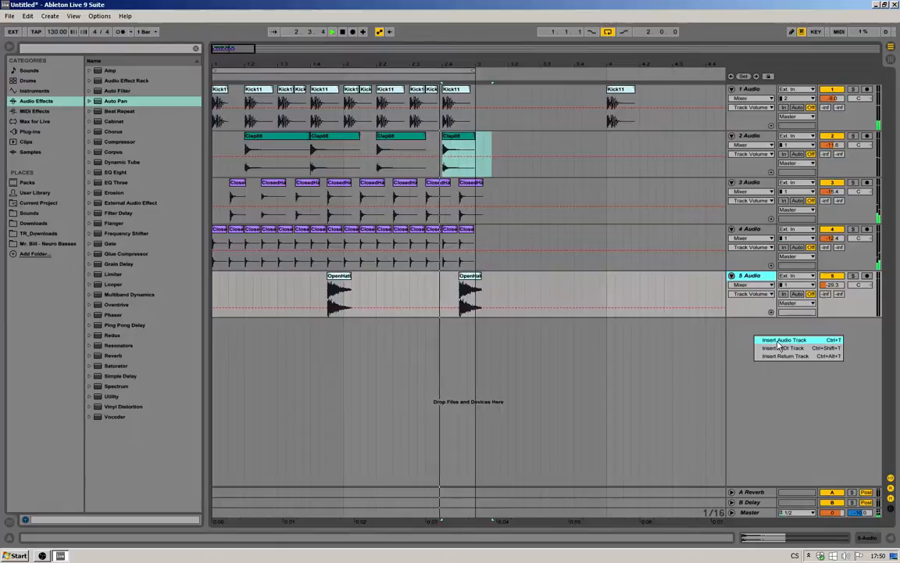
left_click(473, 283)
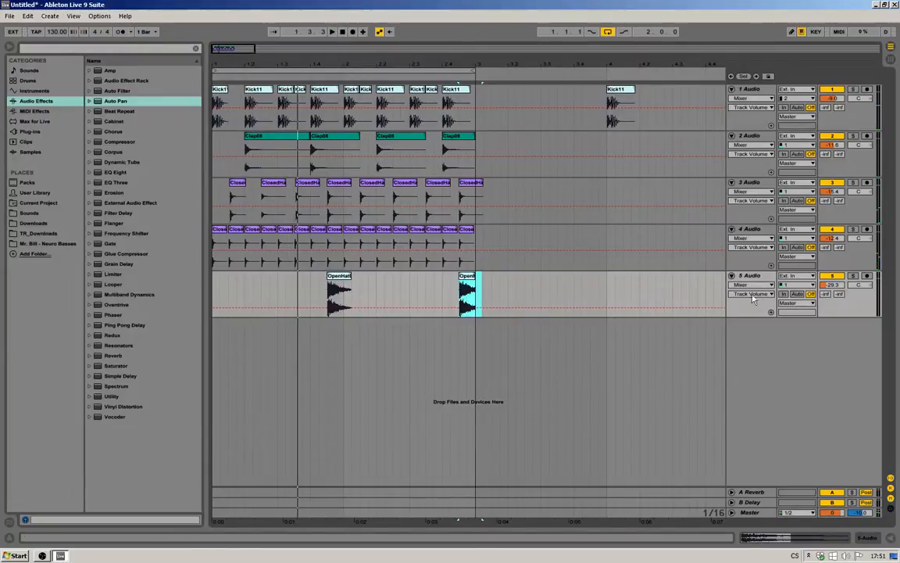
Look at the options for inserting a new track and switch to Open Broadcaster Software.
right_click(760, 340)
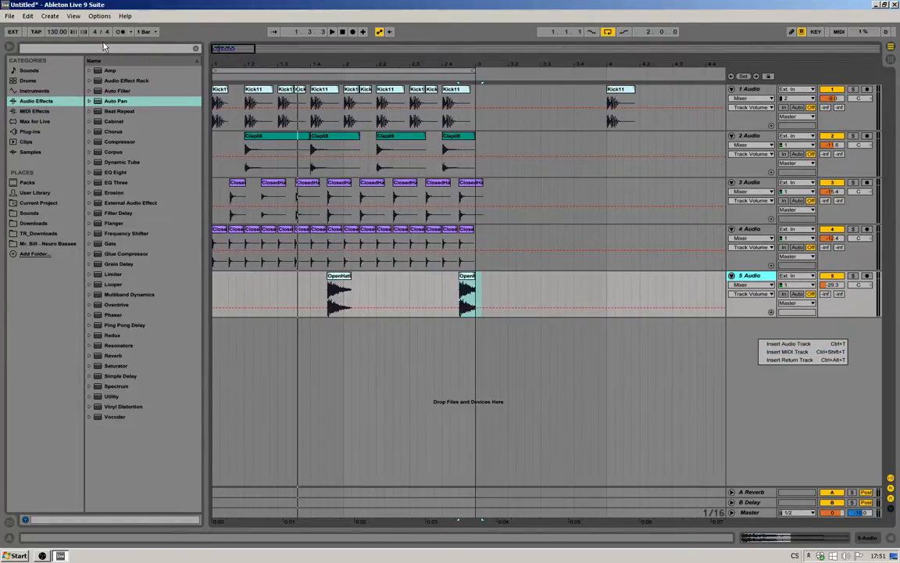
left_click(43, 555)
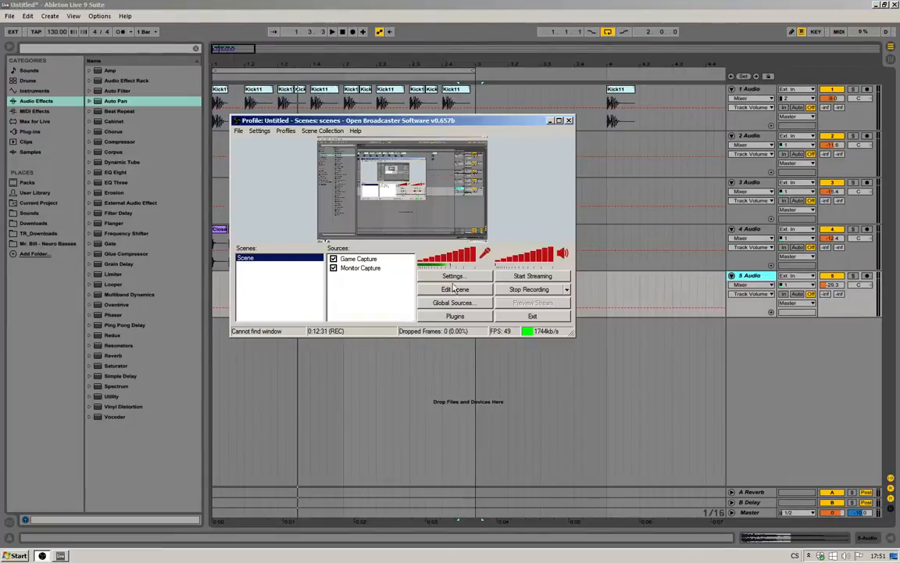